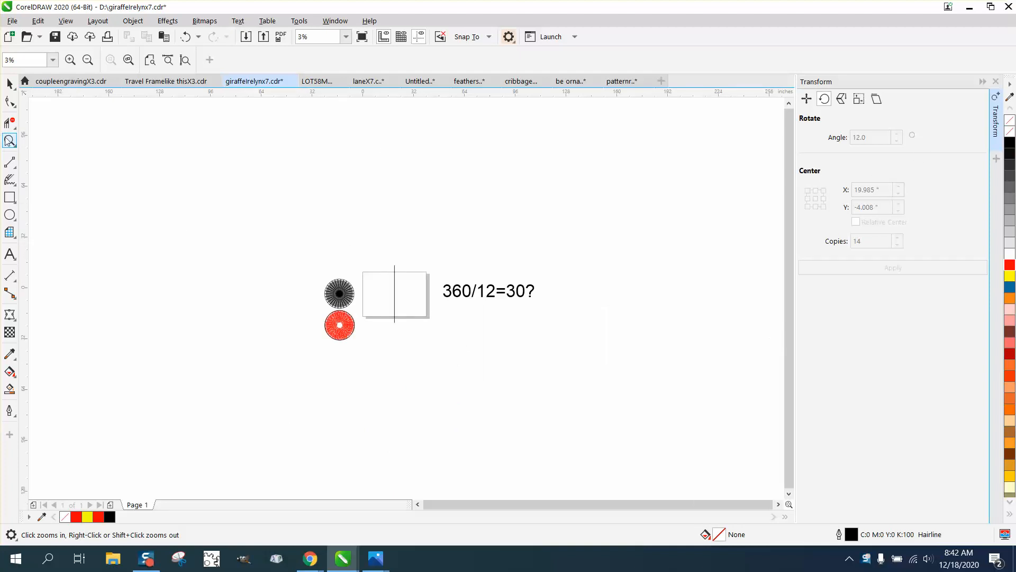
- Rotate the vertical line on the page about its centre at a 12° angle with 14 copies
{"action": "left_click_drag", "start_coordinate": [356, 265], "coordinate": [585, 333]}
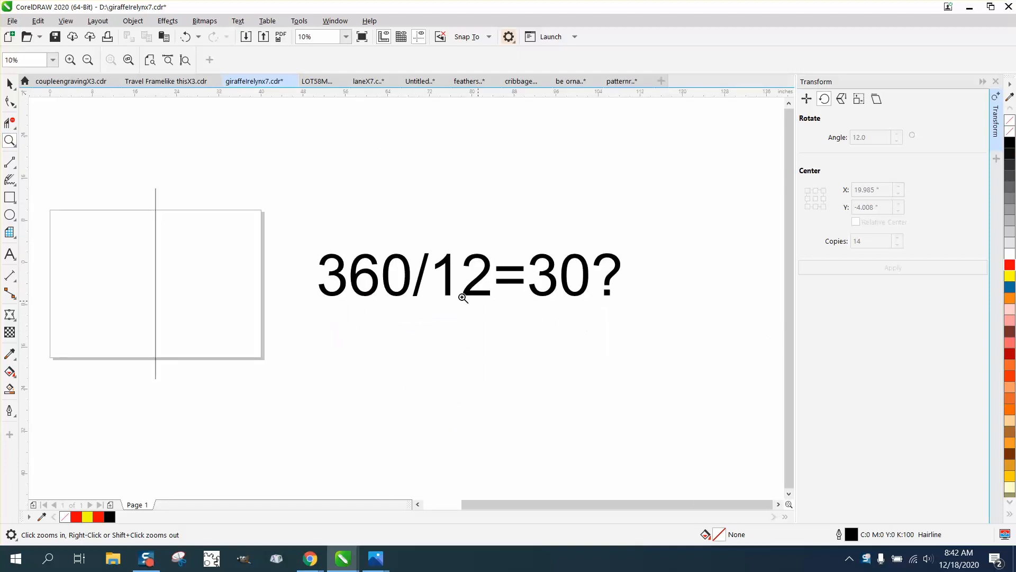
{"action": "left_click", "coordinate": [9, 84]}
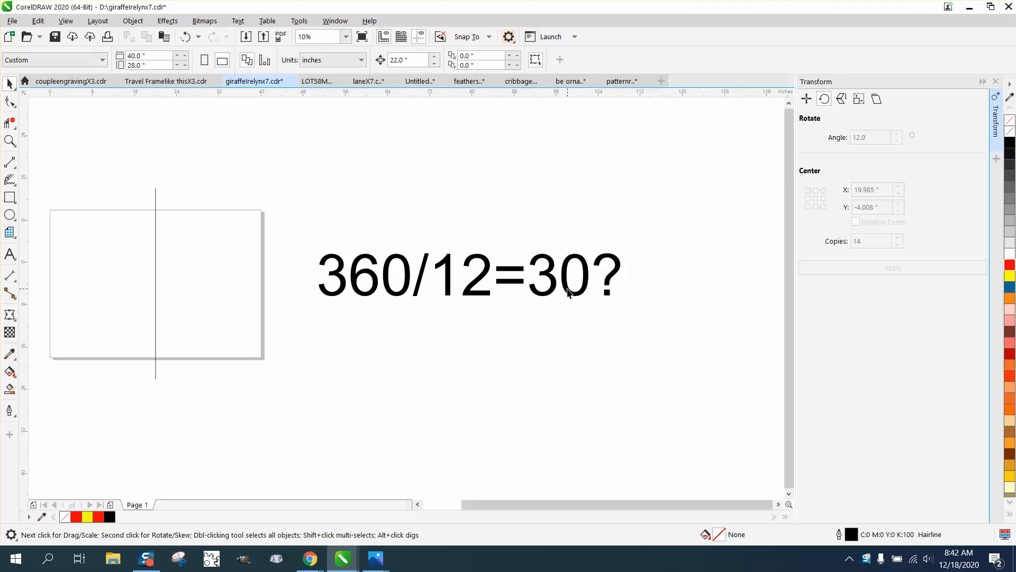
{"action": "left_click", "coordinate": [156, 217]}
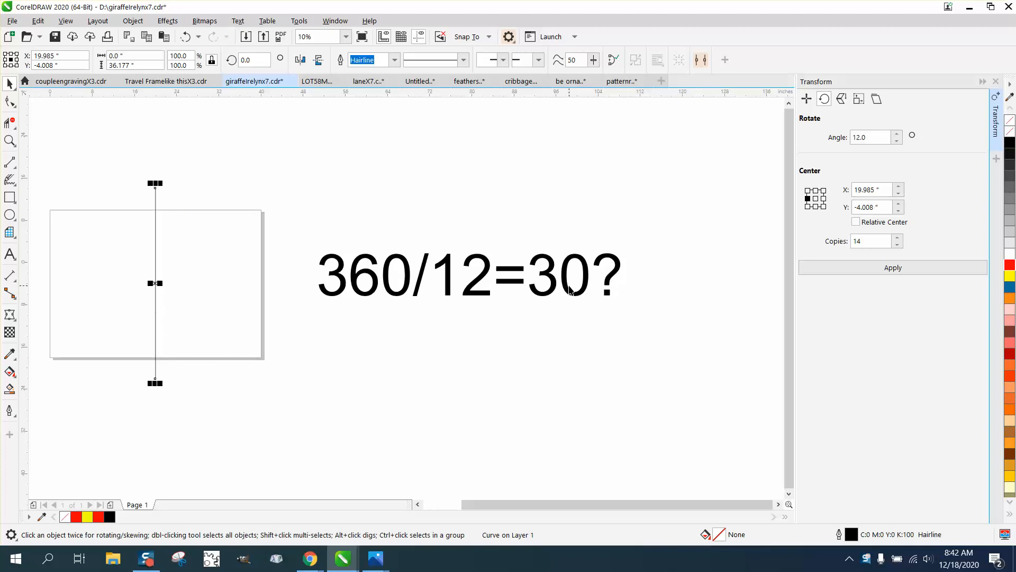
{"action": "left_click", "coordinate": [893, 268]}
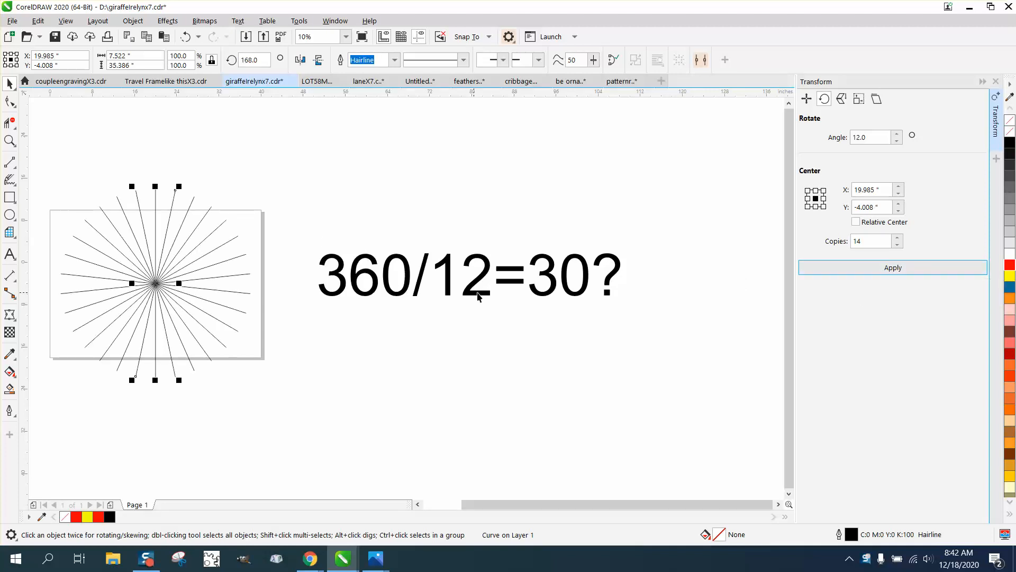
- Scale all the radial lines down together to about 26.3 inches wide, then group them and centre the group on the page
{"action": "scroll", "coordinate": [370, 285], "scroll_direction": "down", "scroll_amount": 1}
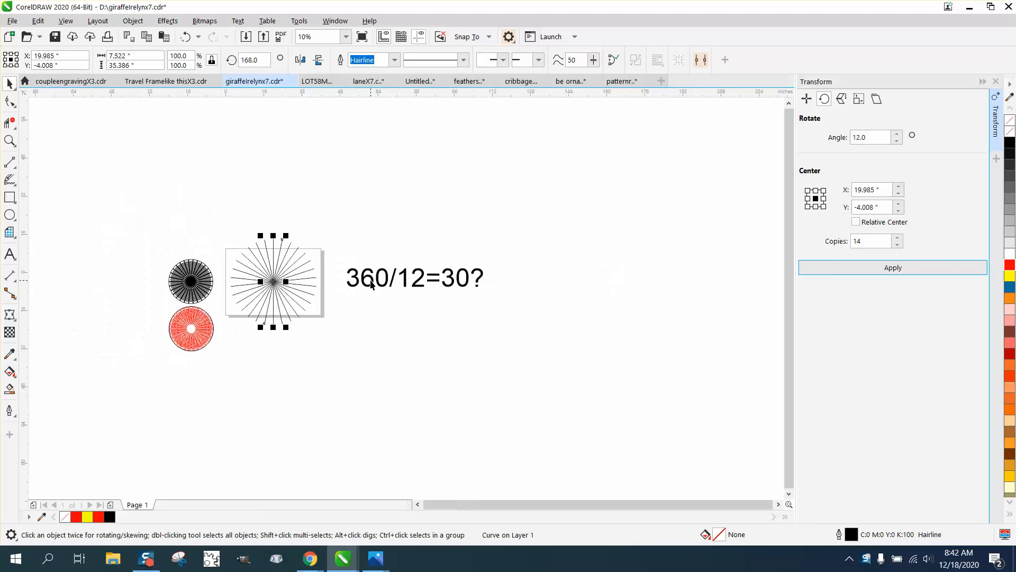
{"action": "left_click_drag", "start_coordinate": [219, 214], "coordinate": [337, 338]}
{"action": "left_click_drag", "start_coordinate": [320, 234], "coordinate": [295, 257]}
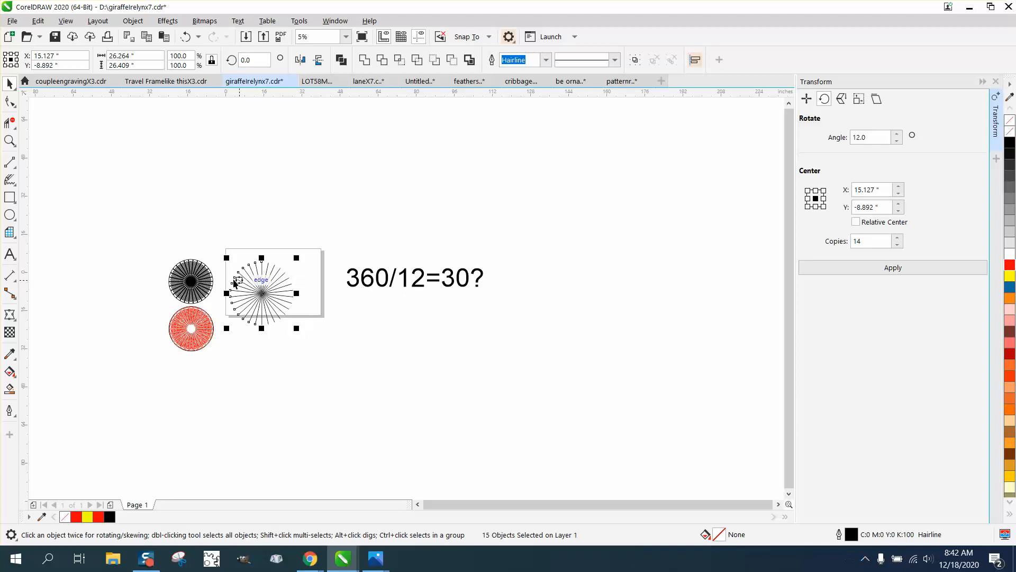
{"action": "key", "text": "ctrl+g"}
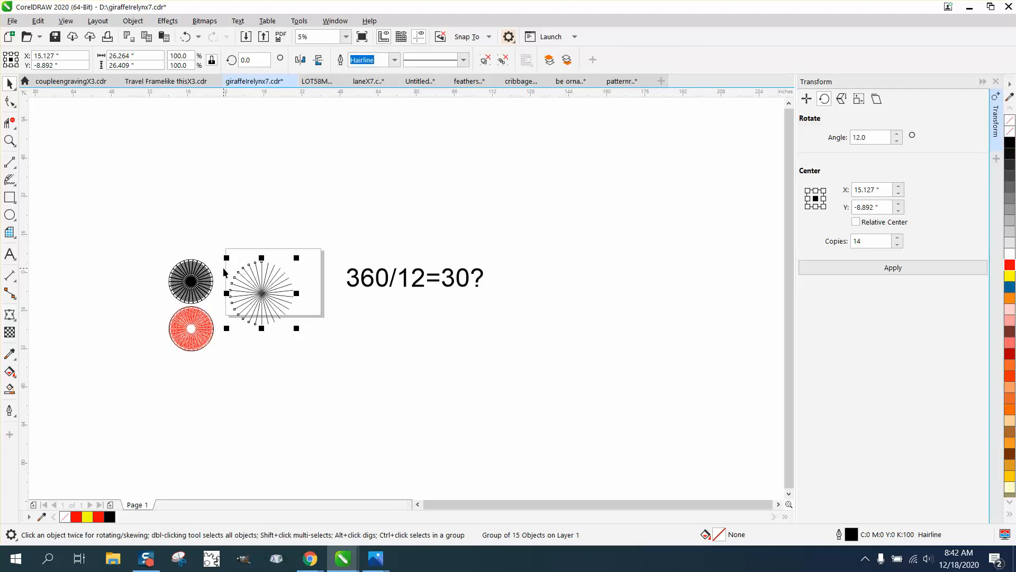
{"action": "key", "text": "p"}
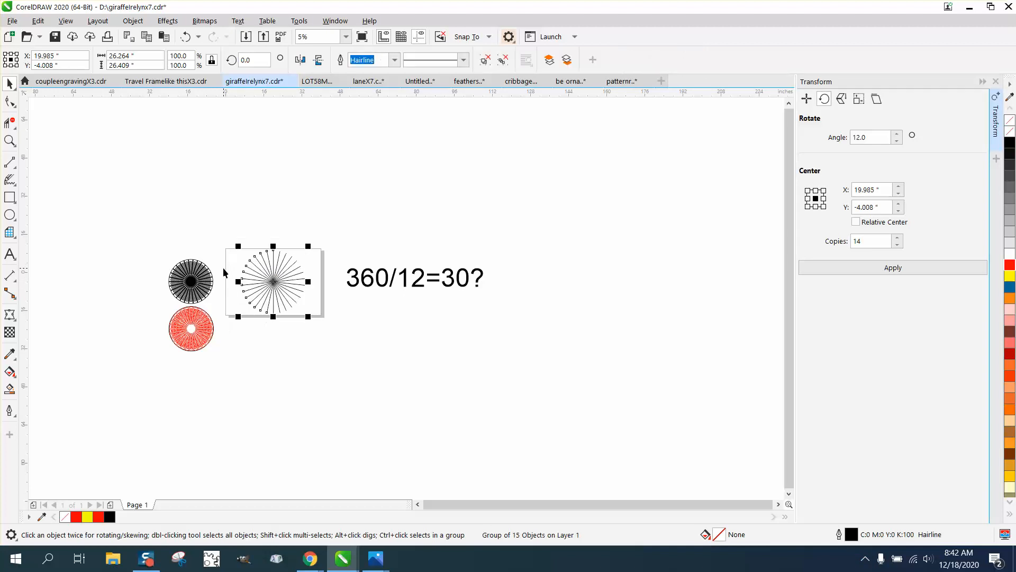
- Draw a circle about 23.6 inches in diameter over the radial lines and centre it on the page
{"action": "left_click", "coordinate": [9, 141]}
{"action": "left_click_drag", "start_coordinate": [214, 220], "coordinate": [376, 339]}
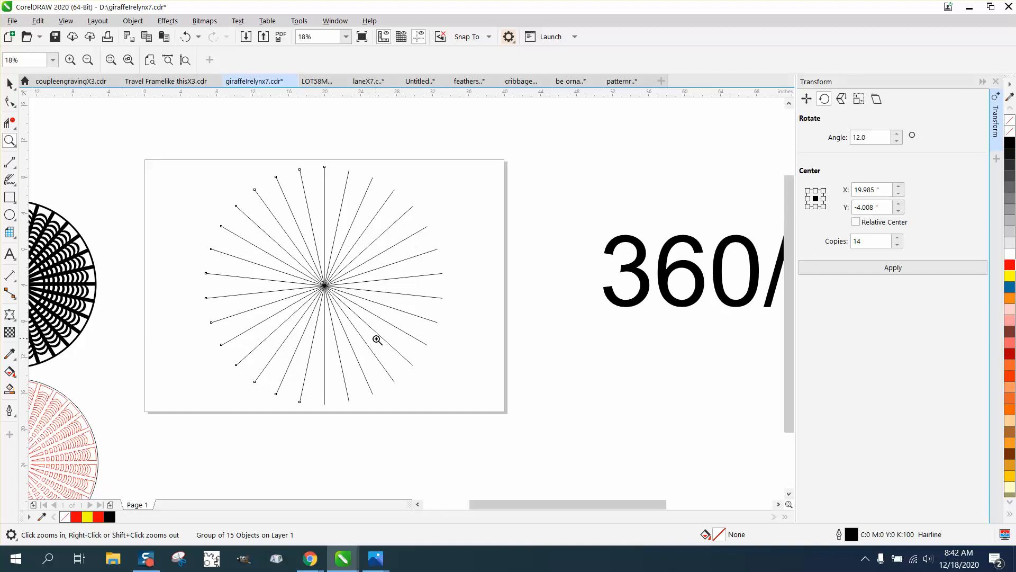
{"action": "left_click", "coordinate": [10, 215]}
{"action": "mouse_move", "coordinate": [495, 208]}
{"action": "left_mouse_down"}
{"action": "mouse_move", "coordinate": [344, 370]}
{"action": "mouse_move", "coordinate": [281, 416]}
{"action": "left_mouse_up"}
{"action": "key", "text": "p"}
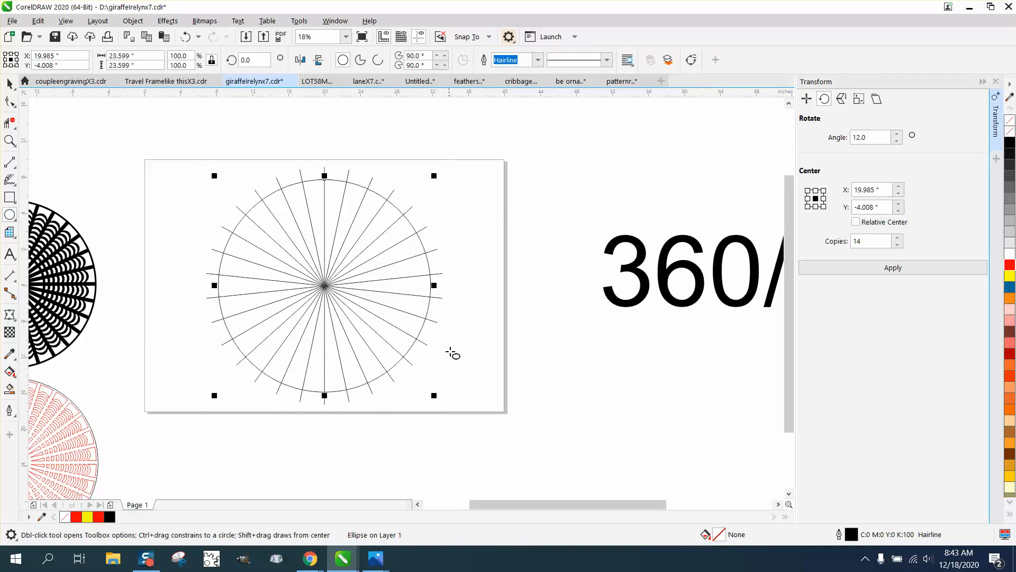
- Delete the "360/12=30?" text beside the page
{"action": "scroll", "coordinate": [629, 296], "scroll_direction": "down", "scroll_amount": 2}
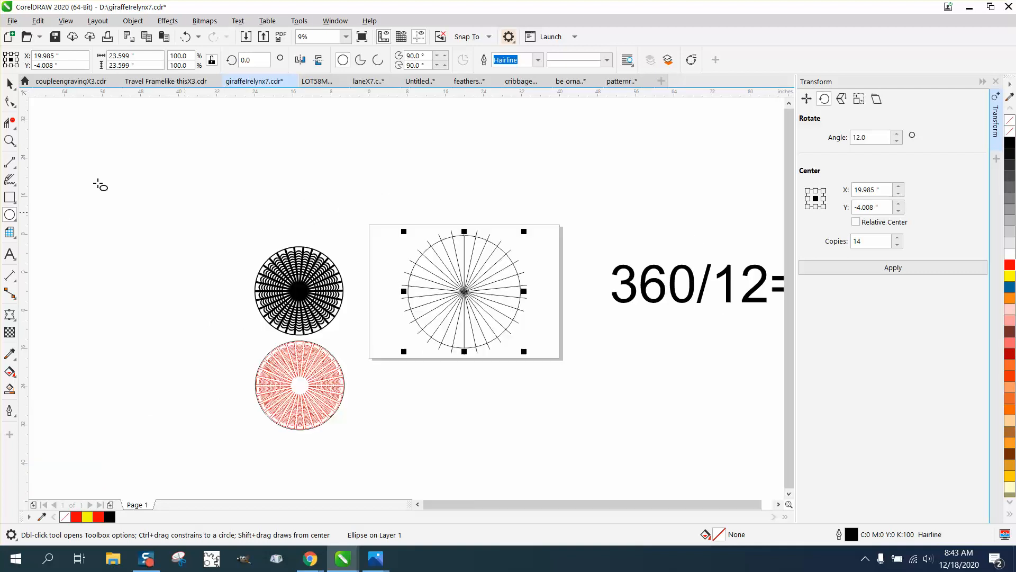
{"action": "left_click", "coordinate": [9, 84]}
{"action": "left_click", "coordinate": [608, 297]}
{"action": "left_click", "coordinate": [10, 85]}
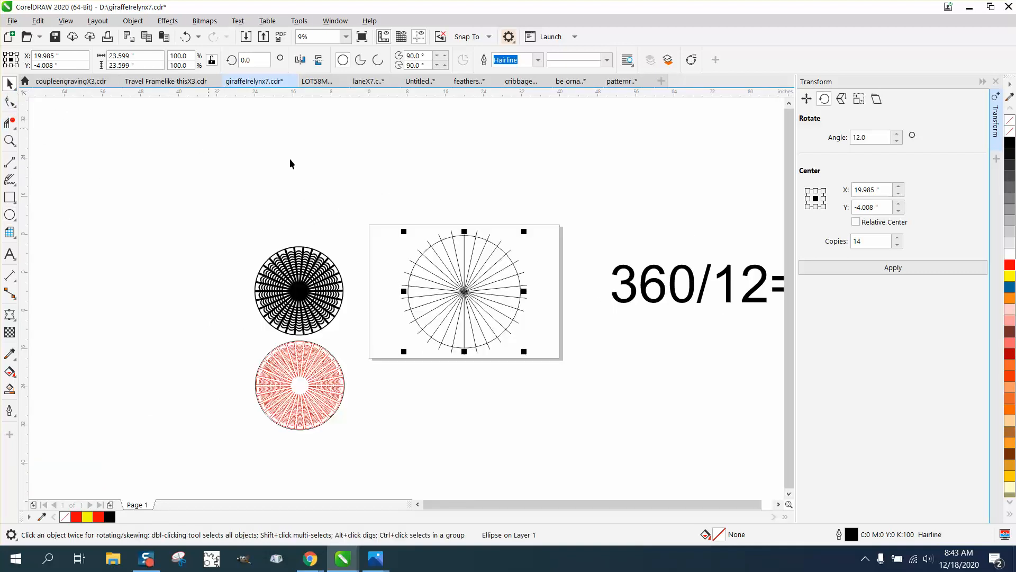
{"action": "left_click", "coordinate": [674, 293]}
{"action": "key", "text": "Delete"}
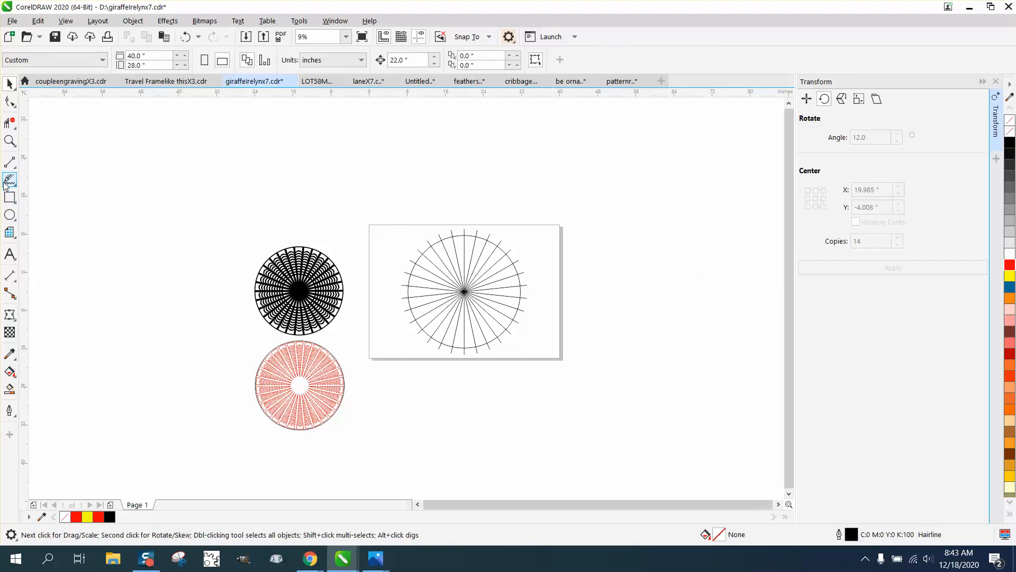
- Set the document's nudge distance to 25 inches with nothing selected
{"action": "left_click", "coordinate": [9, 140]}
{"action": "left_click_drag", "start_coordinate": [358, 230], "coordinate": [506, 328]}
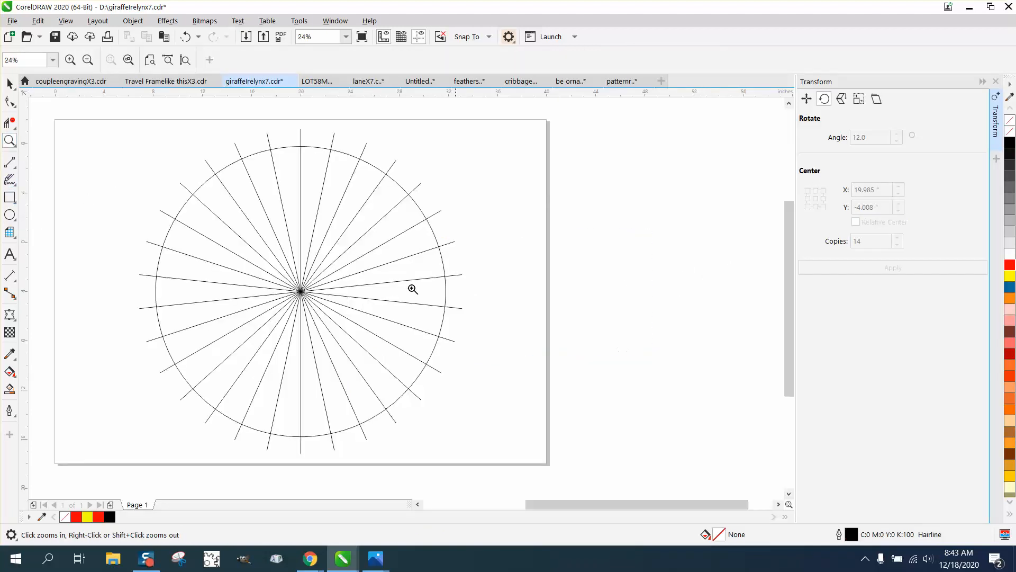
{"action": "left_click", "coordinate": [10, 84]}
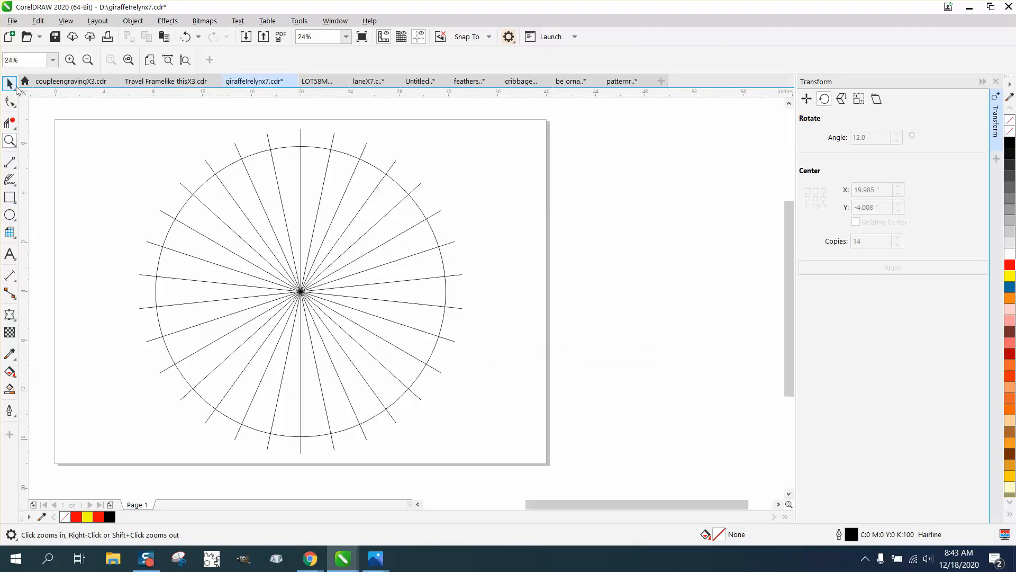
{"action": "left_click", "coordinate": [203, 182]}
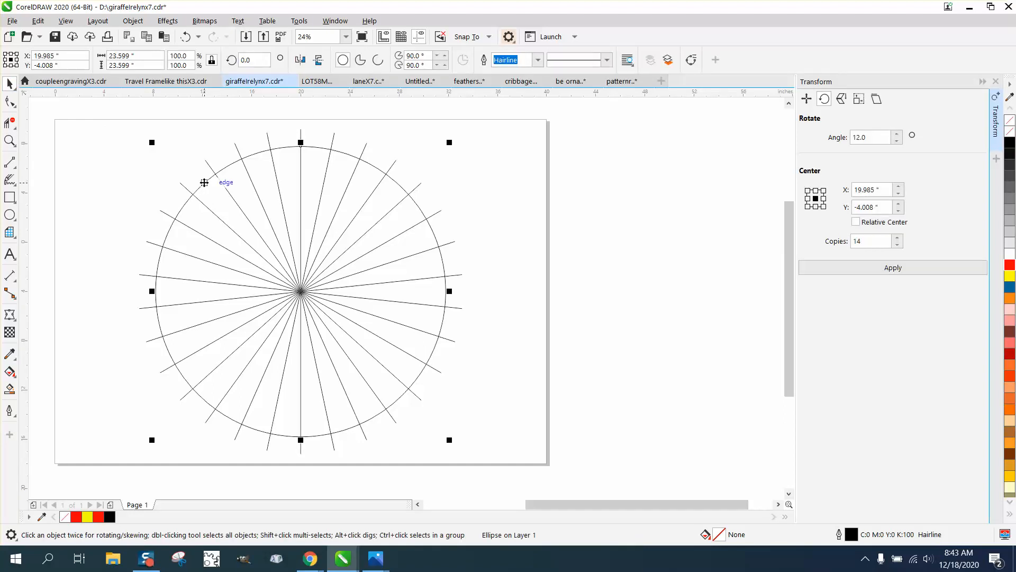
{"action": "left_click", "coordinate": [181, 104]}
{"action": "left_click_drag", "start_coordinate": [417, 61], "coordinate": [372, 64]}
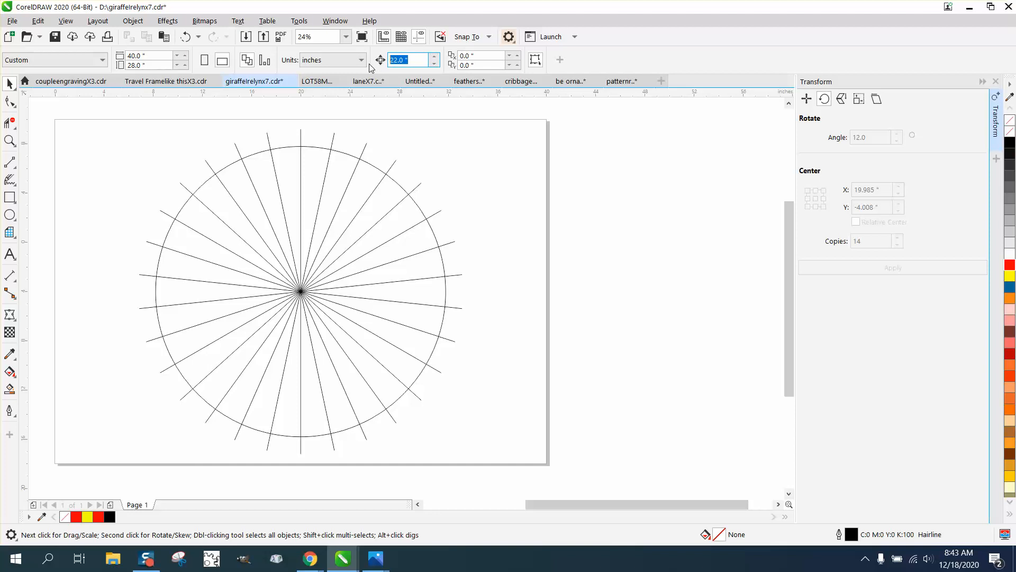
{"action": "type", "text": "25"}
- Smart-fill the sector just left of the upper vertical line, nudging the wedge right off the page with no fill and a red outline
{"action": "left_click", "coordinate": [10, 389]}
{"action": "left_click", "coordinate": [291, 189]}
{"action": "key", "text": "Right"}
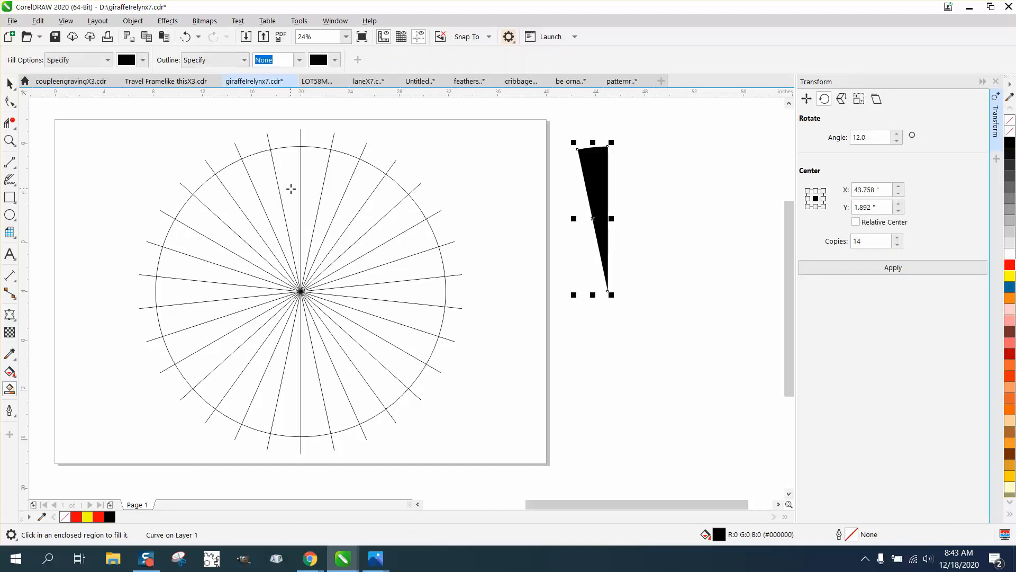
{"action": "left_click", "coordinate": [1010, 123]}
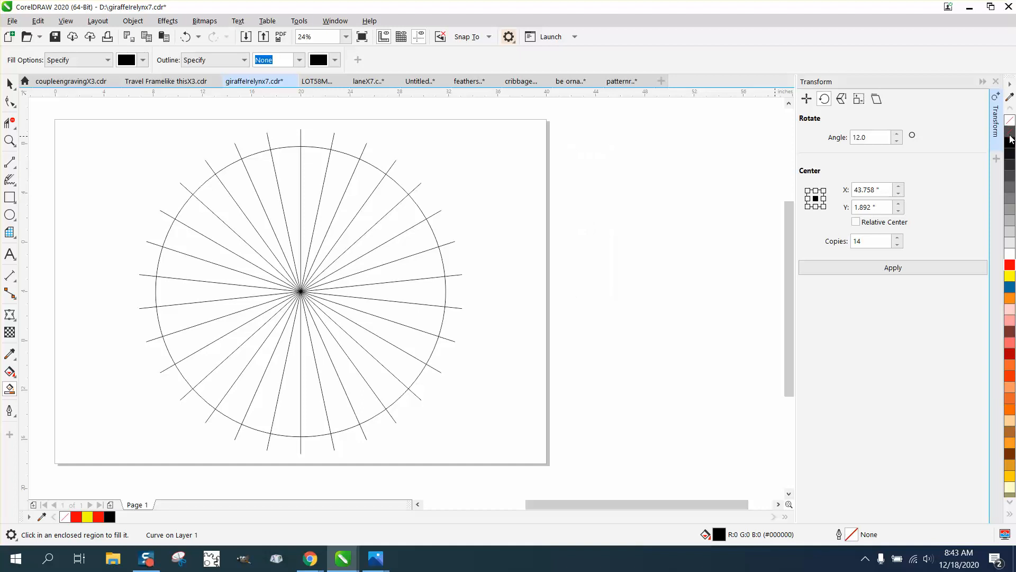
{"action": "right_click", "coordinate": [1011, 266]}
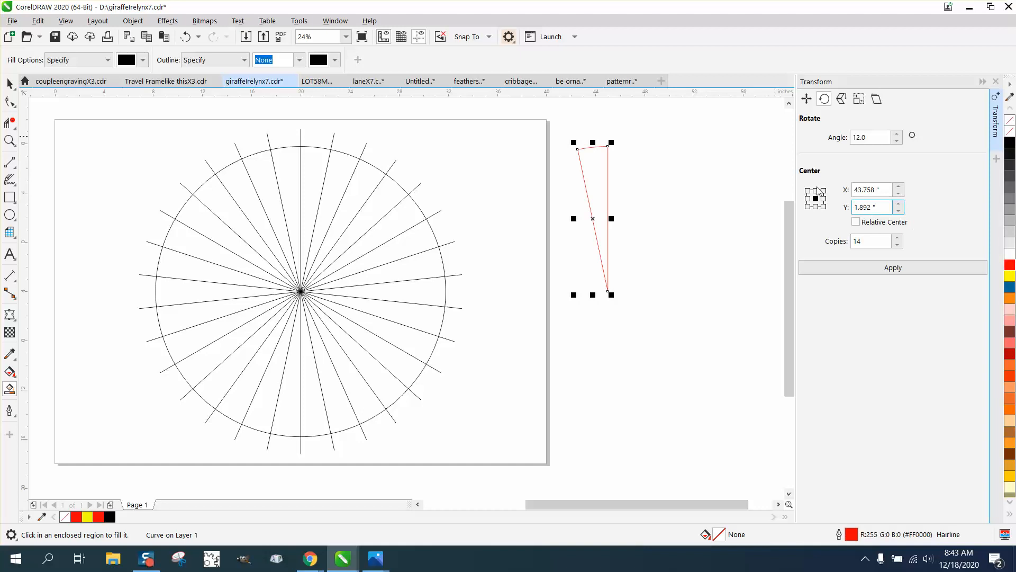
- Apply a one-step inside contour with a 0.2-inch offset to the red wedge and break the contour apart
{"action": "left_click", "coordinate": [167, 20]}
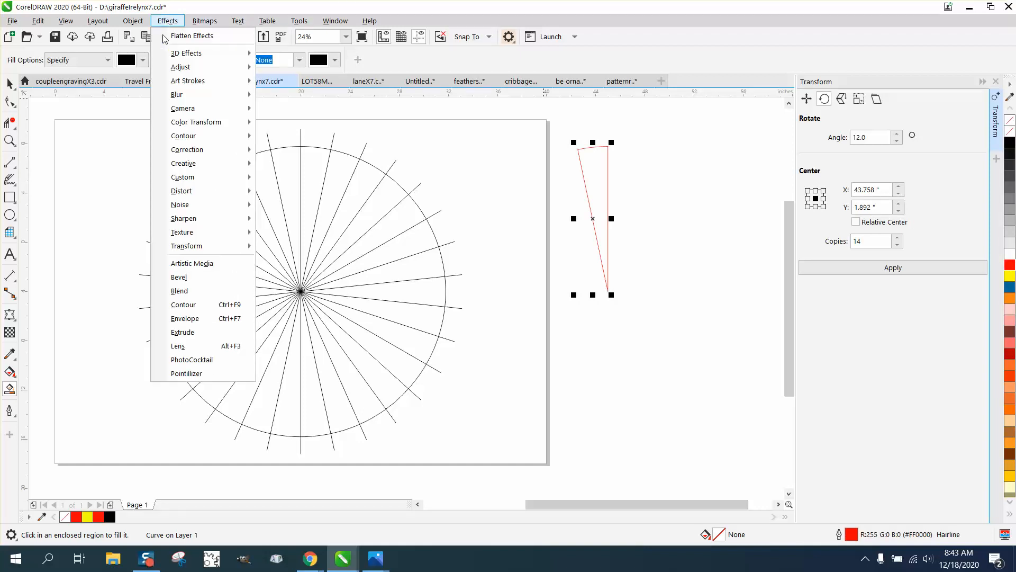
{"action": "left_click", "coordinate": [216, 309]}
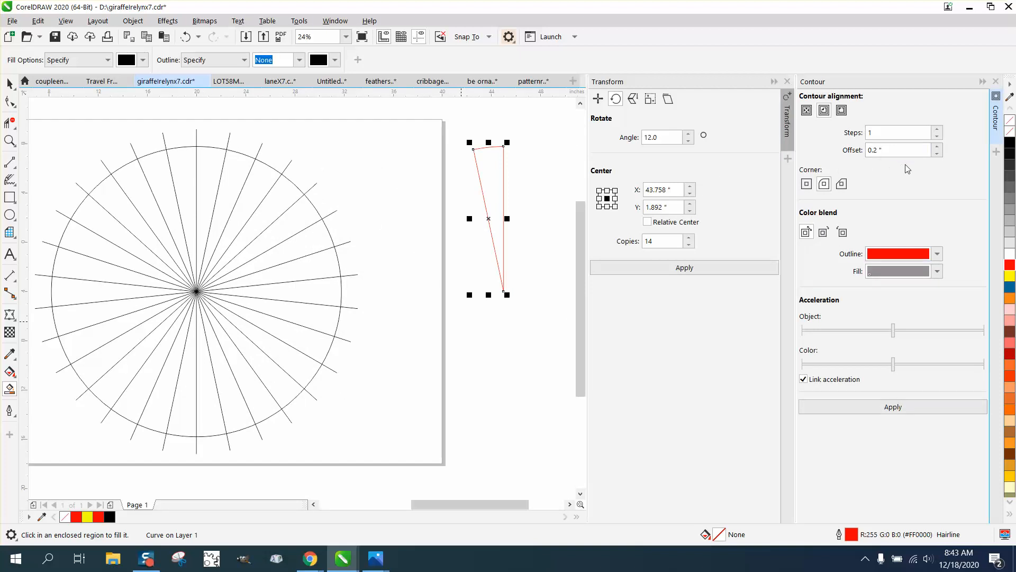
{"action": "left_click", "coordinate": [894, 408]}
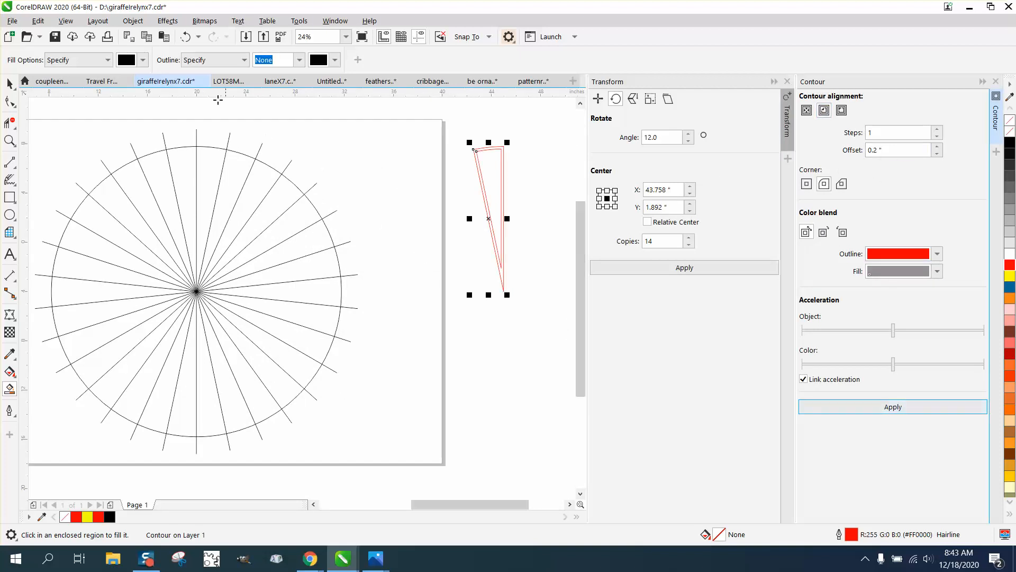
{"action": "left_click", "coordinate": [133, 21]}
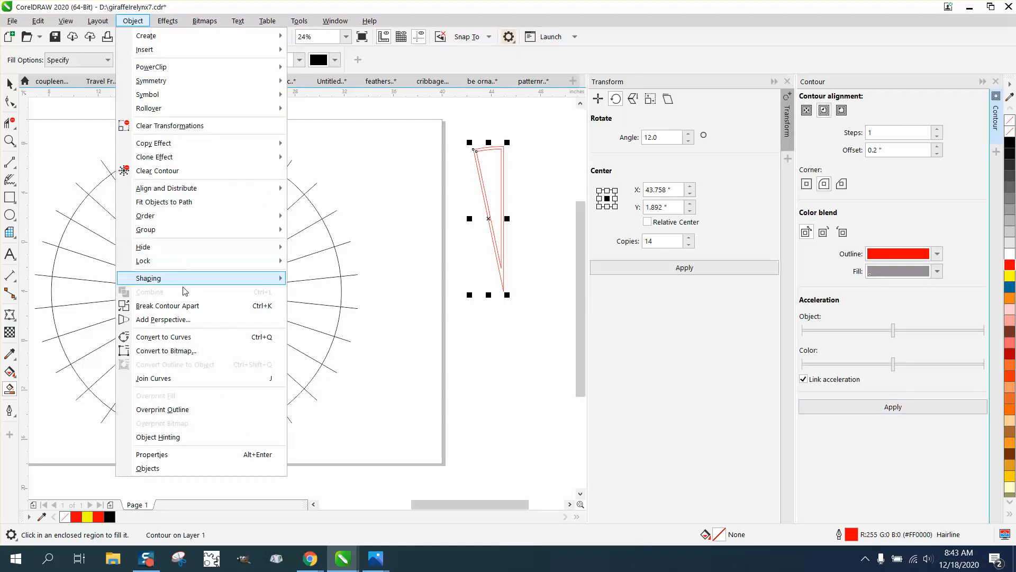
{"action": "left_click", "coordinate": [183, 305]}
- Delete the circle and radial lines from the page, and nudge the inner red wedge 25 inches left onto the page
{"action": "scroll", "coordinate": [418, 215], "scroll_direction": "down", "scroll_amount": 2}
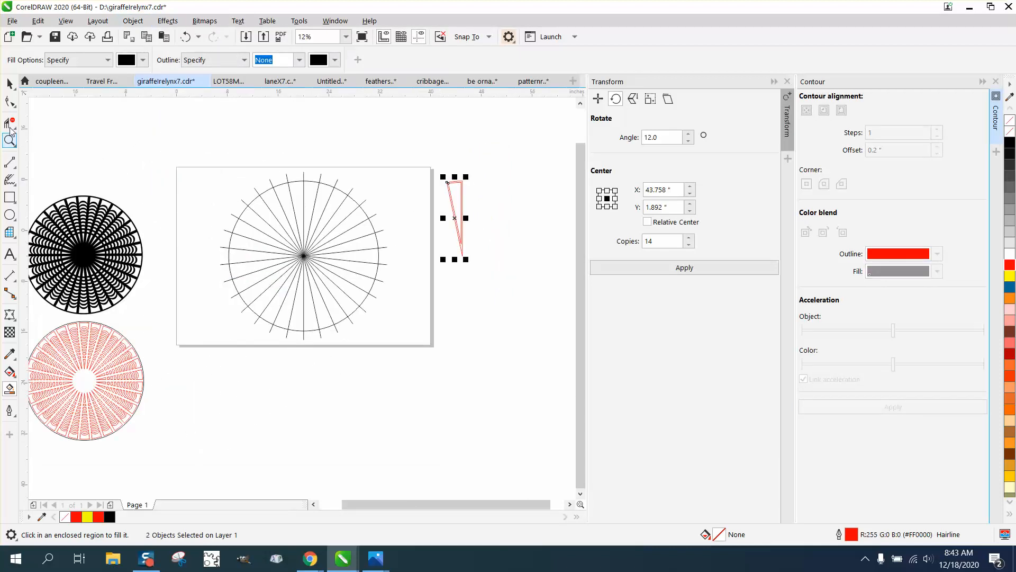
{"action": "left_click", "coordinate": [9, 84]}
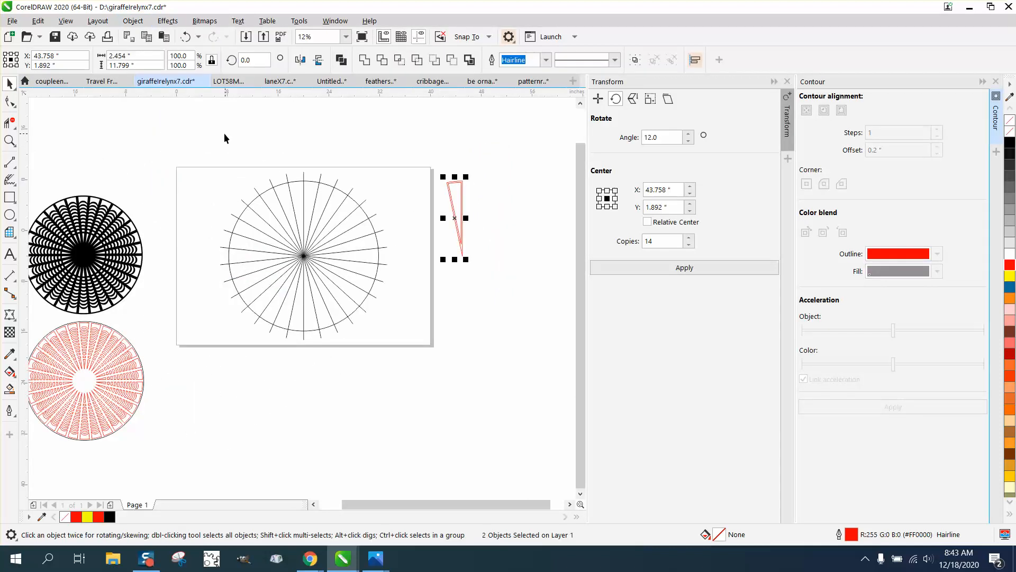
{"action": "left_click_drag", "start_coordinate": [207, 154], "coordinate": [410, 349]}
{"action": "key", "text": "Delete"}
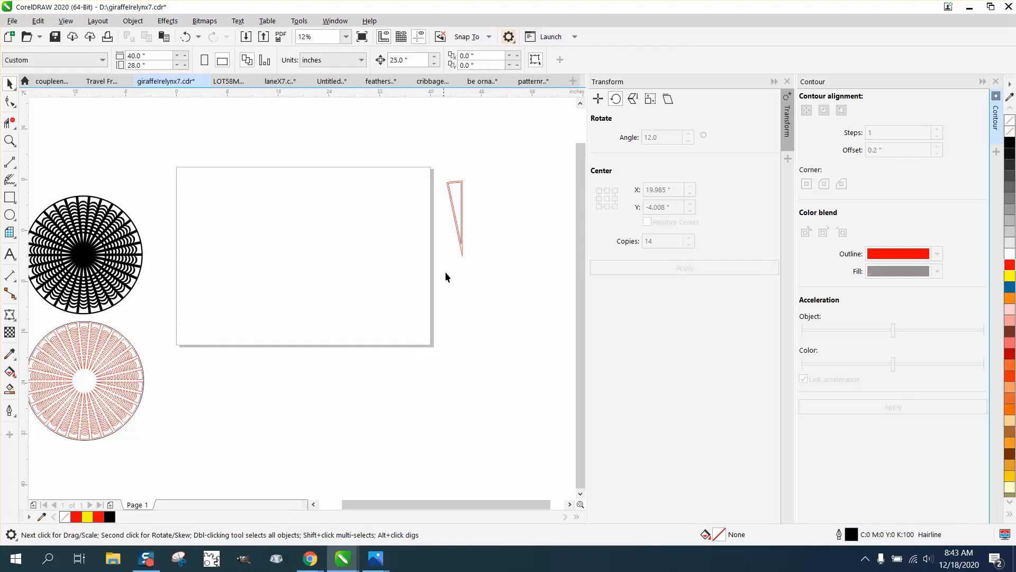
{"action": "left_click", "coordinate": [460, 211]}
{"action": "key", "text": "Left"}
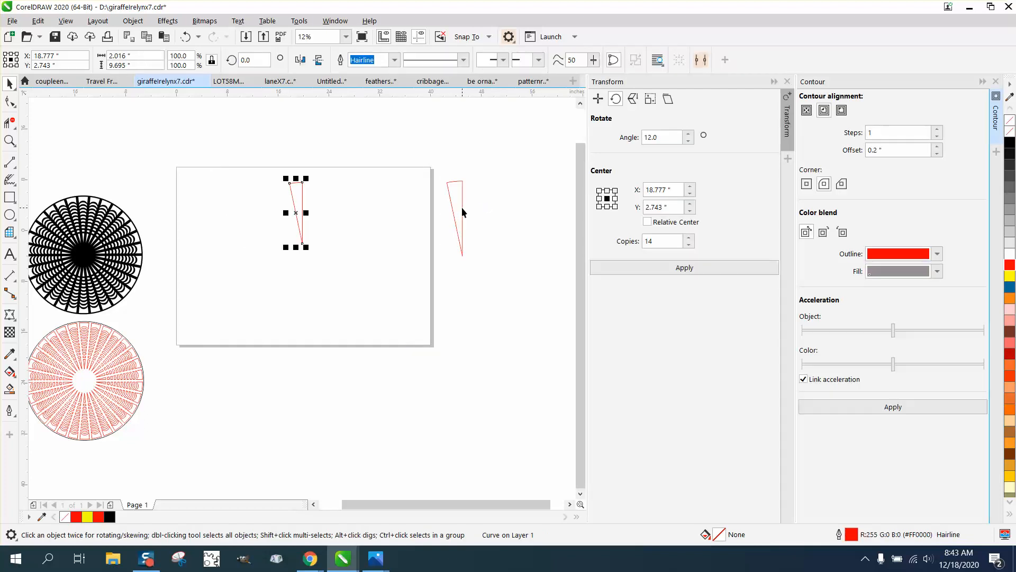
- Add a horizontal and a vertical guideline, both centred on the page
{"action": "left_click", "coordinate": [10, 140]}
{"action": "left_click_drag", "start_coordinate": [245, 157], "coordinate": [555, 383]}
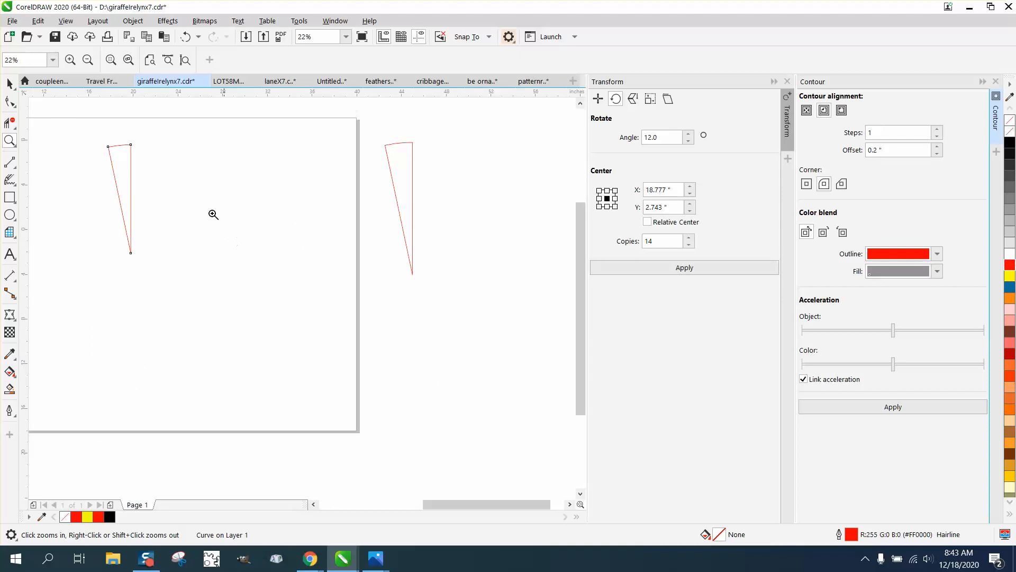
{"action": "left_click", "coordinate": [10, 83]}
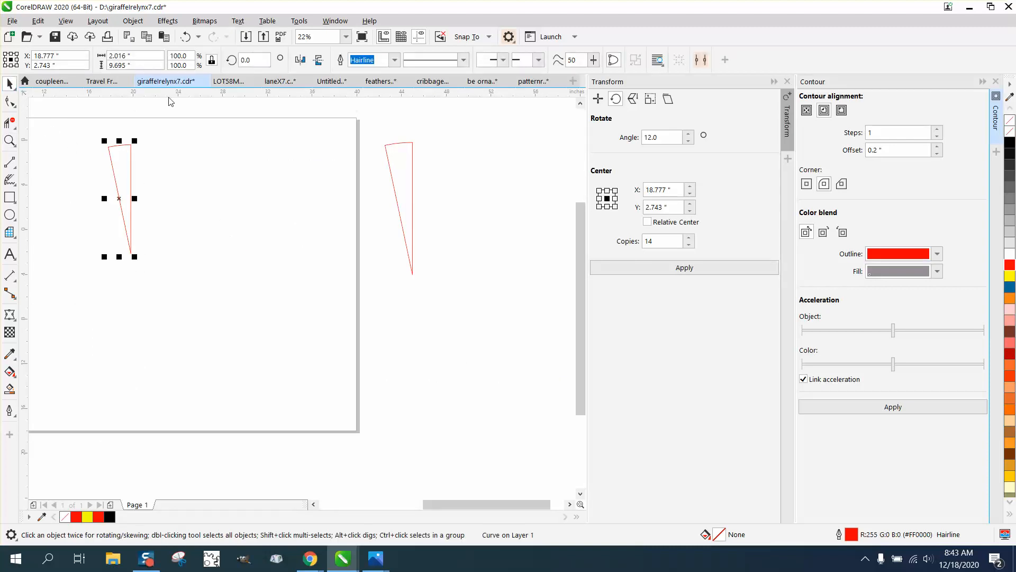
{"action": "left_click_drag", "start_coordinate": [170, 96], "coordinate": [177, 141]}
{"action": "key", "text": "p"}
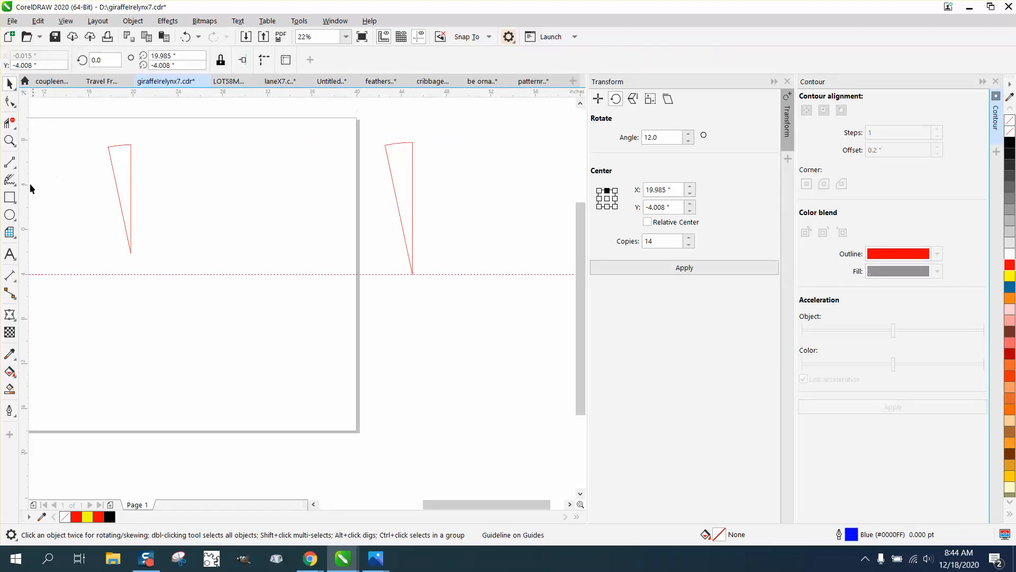
{"action": "left_click_drag", "start_coordinate": [25, 194], "coordinate": [133, 209]}
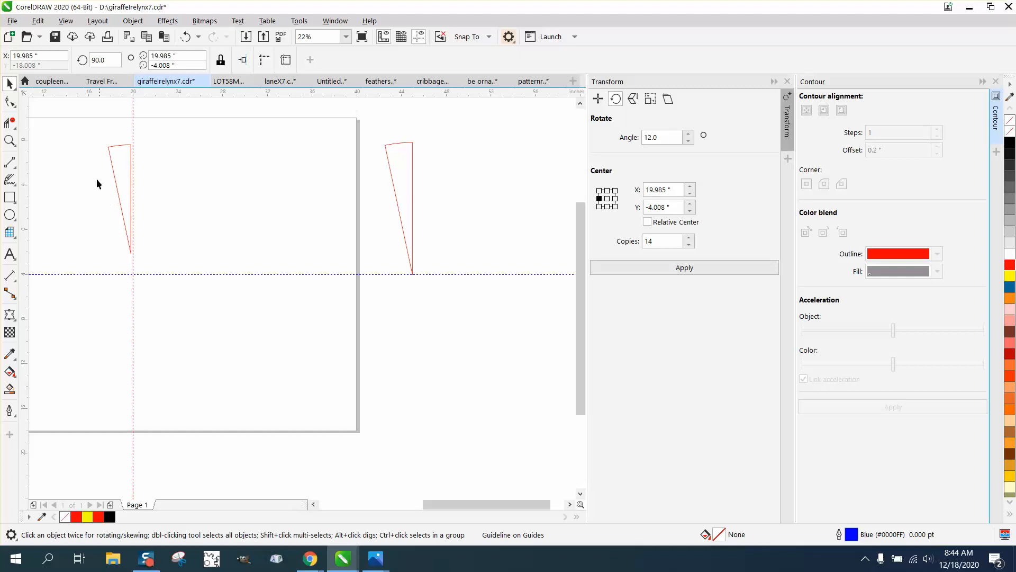
- Move the inner wedge's rotation centre to the intersection of the two guidelines
{"action": "left_click", "coordinate": [120, 145]}
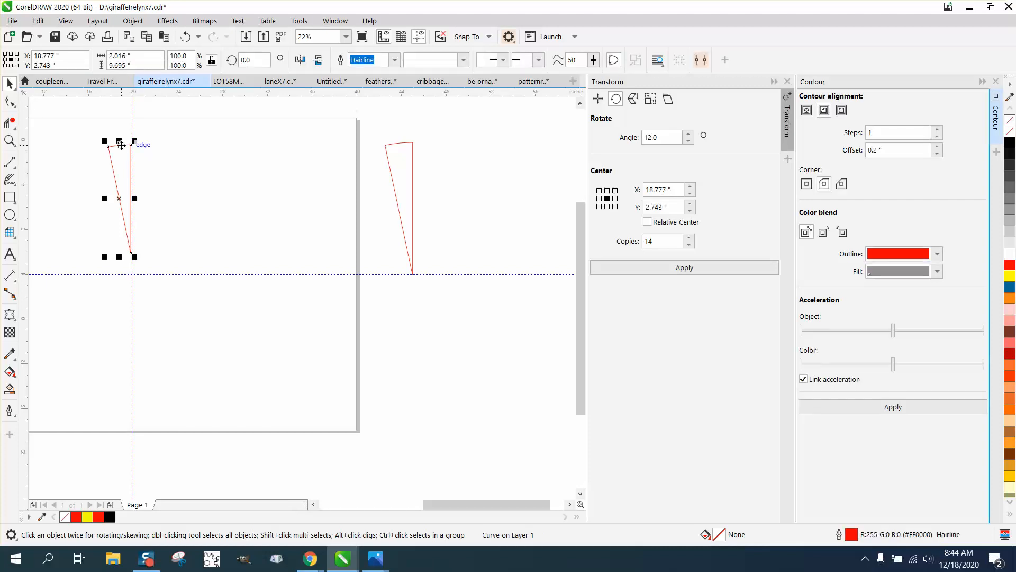
{"action": "left_click", "coordinate": [122, 146]}
{"action": "left_click_drag", "start_coordinate": [120, 205], "coordinate": [132, 269]}
{"action": "left_click", "coordinate": [125, 169]}
{"action": "left_click", "coordinate": [123, 172]}
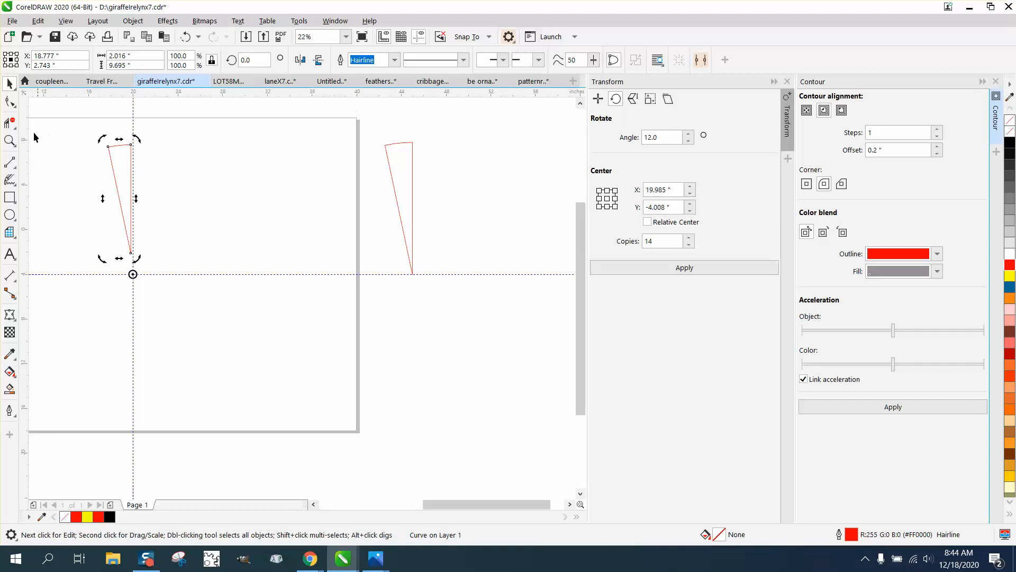
{"action": "left_click", "coordinate": [9, 140]}
{"action": "left_click_drag", "start_coordinate": [66, 132], "coordinate": [270, 298]}
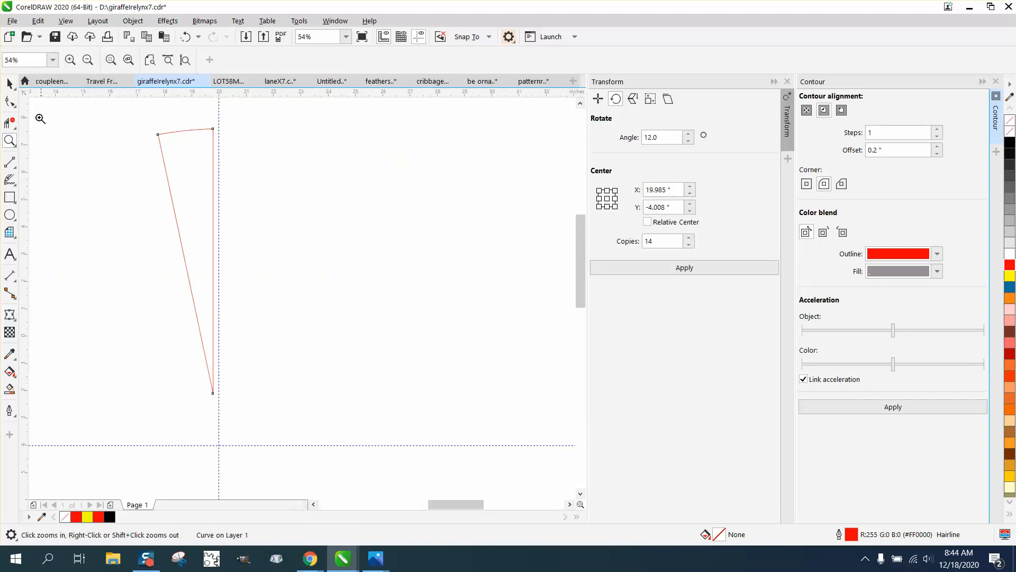
- Rotate the wedge about 6° clockwise around the guideline intersection so it is centred on the vertical guideline
{"action": "left_click", "coordinate": [9, 83]}
{"action": "left_click", "coordinate": [171, 137]}
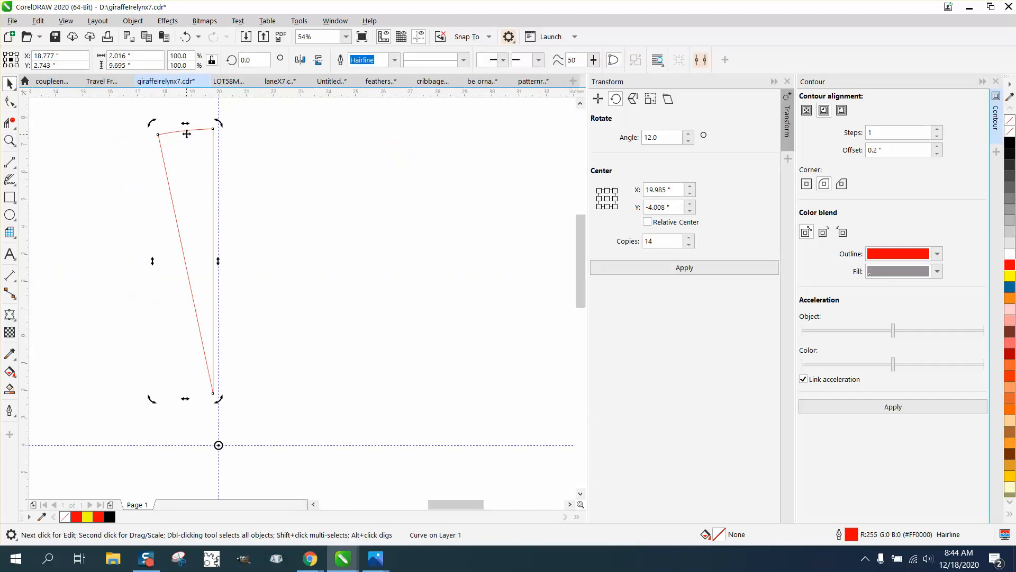
{"action": "left_click_drag", "start_coordinate": [158, 125], "coordinate": [190, 118]}
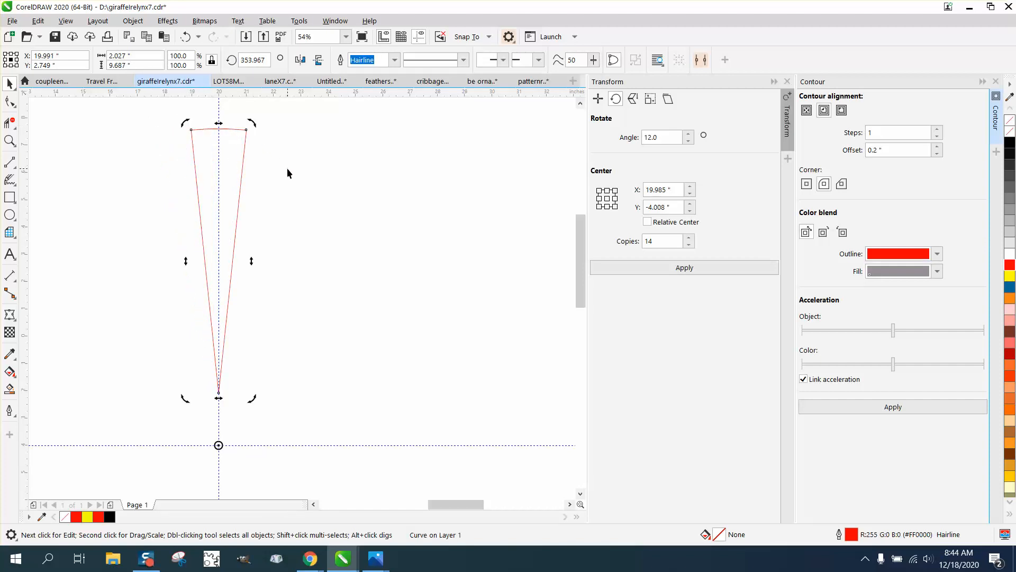
- Draw a 3-point curve about 1.74 inches wide and 0.46 inches high, arching between the wedge's two sides near its wide end
{"action": "left_click", "coordinate": [12, 163]}
{"action": "left_click", "coordinate": [47, 246]}
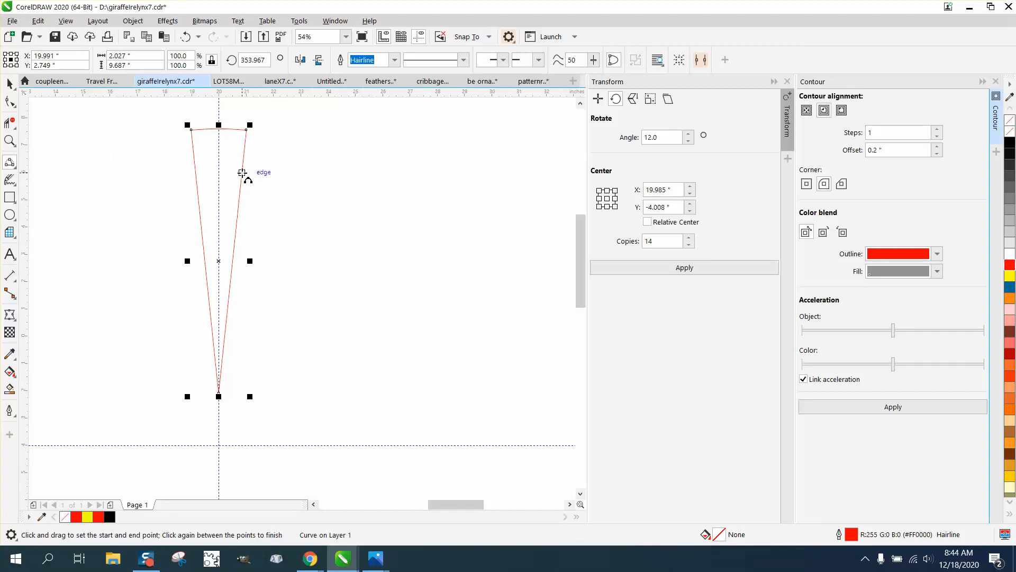
{"action": "left_click_drag", "start_coordinate": [243, 168], "coordinate": [207, 167]}
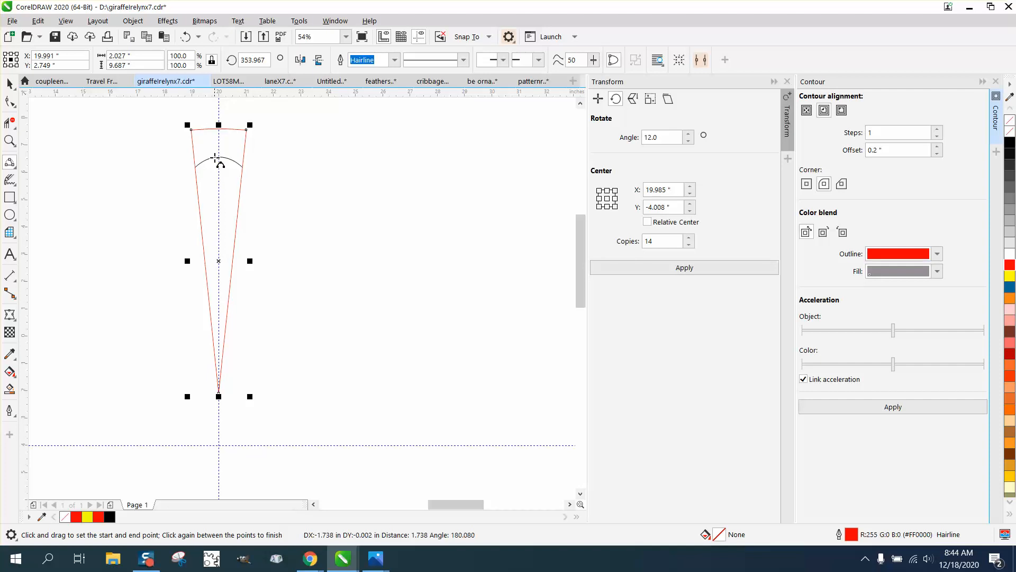
{"action": "left_click", "coordinate": [216, 156]}
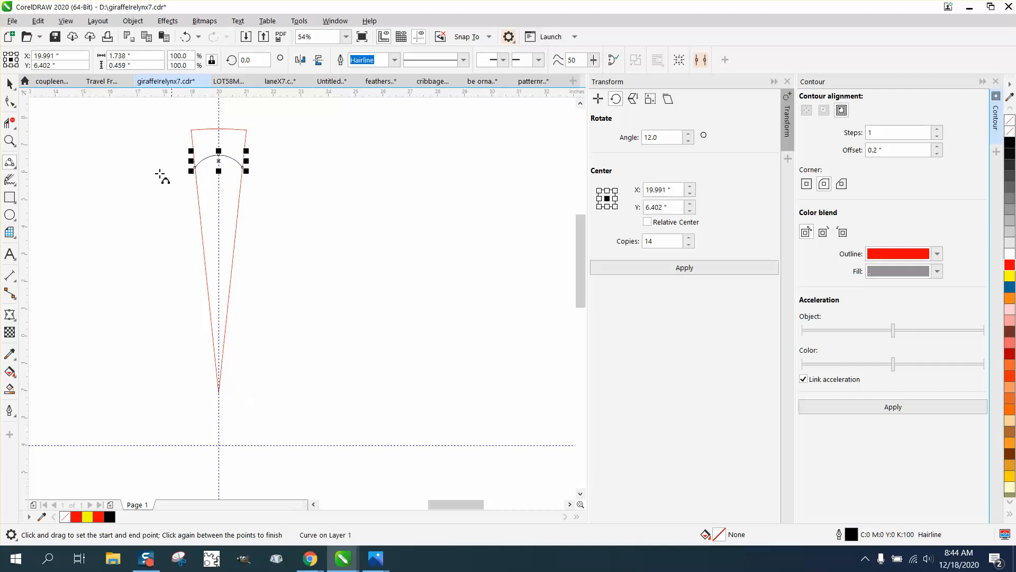
{"action": "key", "text": "space"}
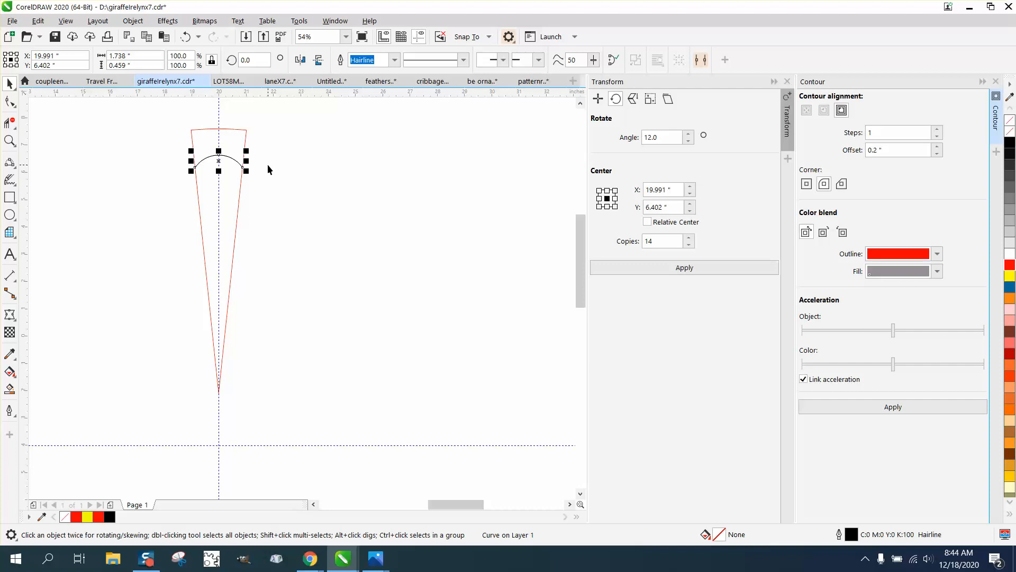
- Copy the arc about 0.29 inches straight down and repeat the duplication 20 times along the wedge
{"action": "left_click_drag", "start_coordinate": [219, 161], "coordinate": [221, 169]}
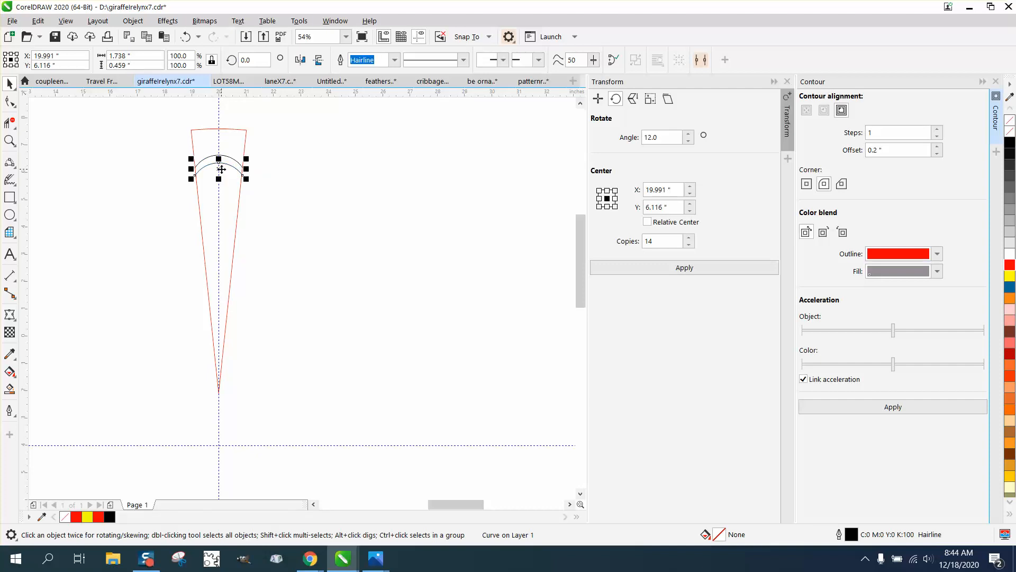
{"action": "key", "text": "ctrl+r"}
{"action": "key", "text": "ctrl+r"}
{"action": "key", "text": "ctrl+r"}
{"action": "key", "text": "ctrl+r"}
{"action": "key", "text": "ctrl+r"}
{"action": "key", "text": "ctrl+r"}
{"action": "key", "text": "ctrl+r"}
{"action": "key", "text": "ctrl+r"}
{"action": "key", "text": "ctrl+r"}
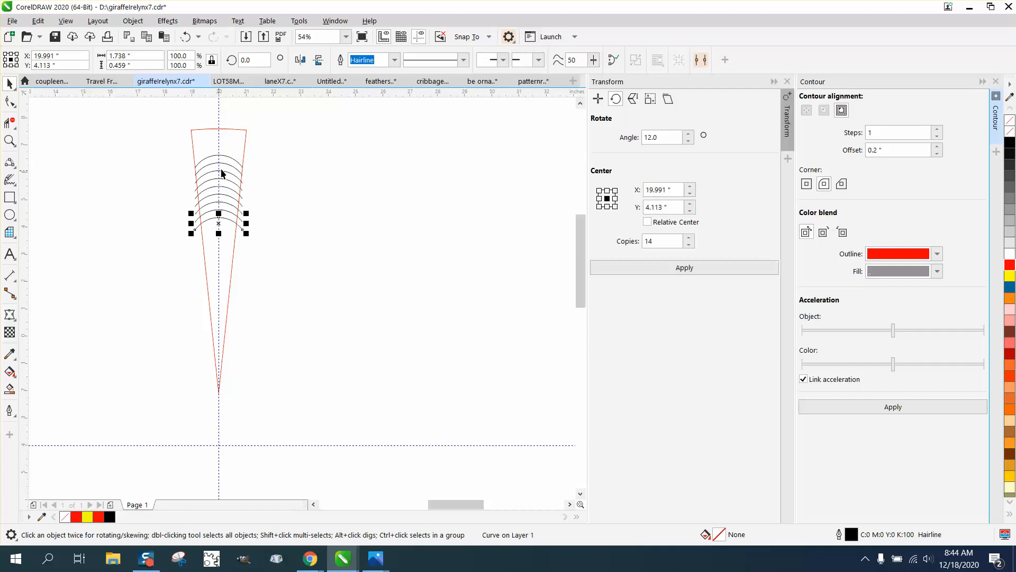
{"action": "key", "text": "ctrl+r"}
{"action": "key", "text": "ctrl+r"}
{"action": "key", "text": "ctrl+r"}
{"action": "key", "text": "ctrl+r"}
{"action": "key", "text": "ctrl+r"}
{"action": "key", "text": "ctrl+r"}
{"action": "key", "text": "ctrl+r"}
{"action": "key", "text": "ctrl+r"}
{"action": "key", "text": "ctrl+r"}
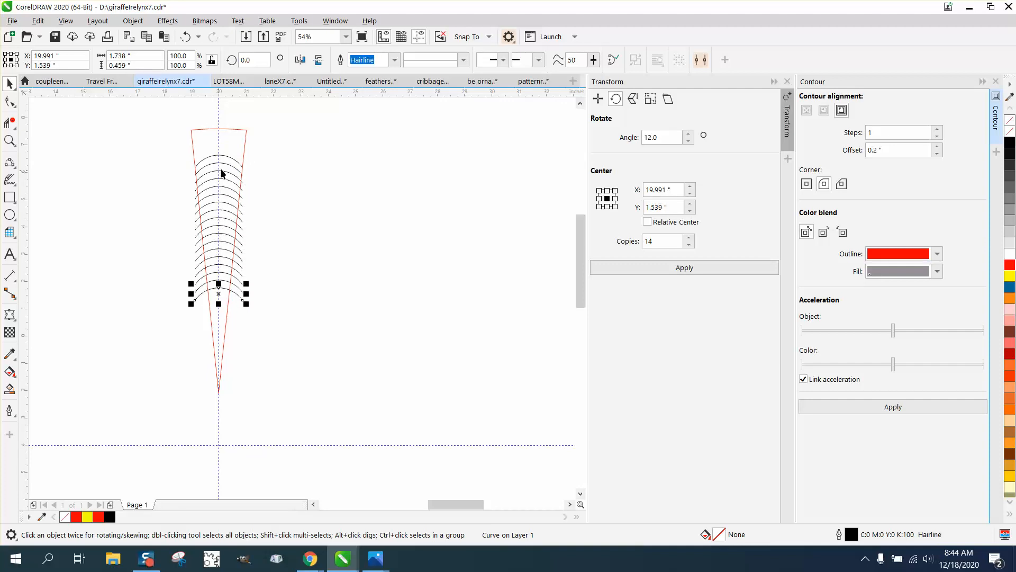
{"action": "key", "text": "ctrl+r"}
{"action": "key", "text": "ctrl+r"}
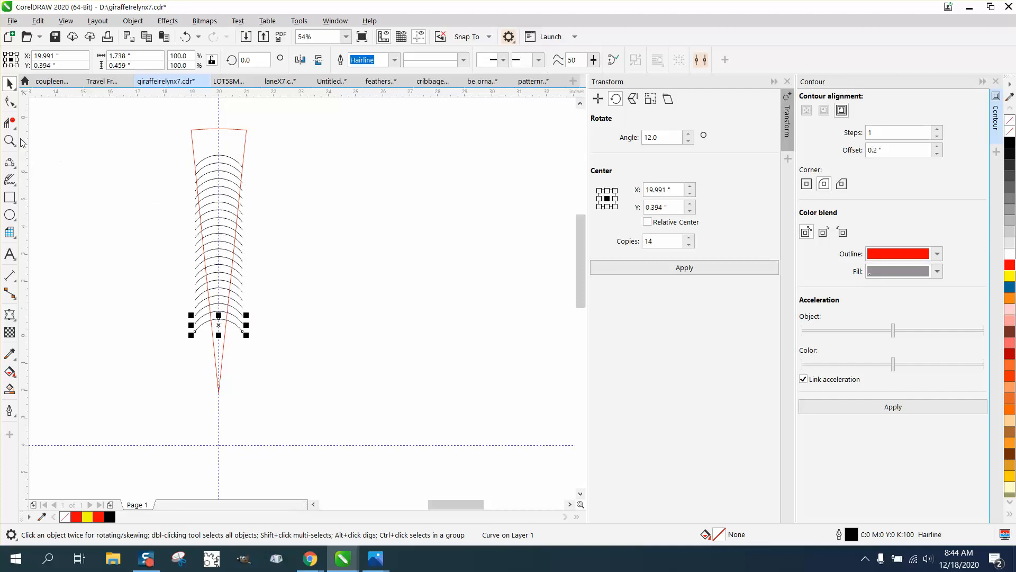
- Remove alternate segments of both wedge sides between the upper arcs with Virtual Segment Delete
{"action": "left_click", "coordinate": [9, 140]}
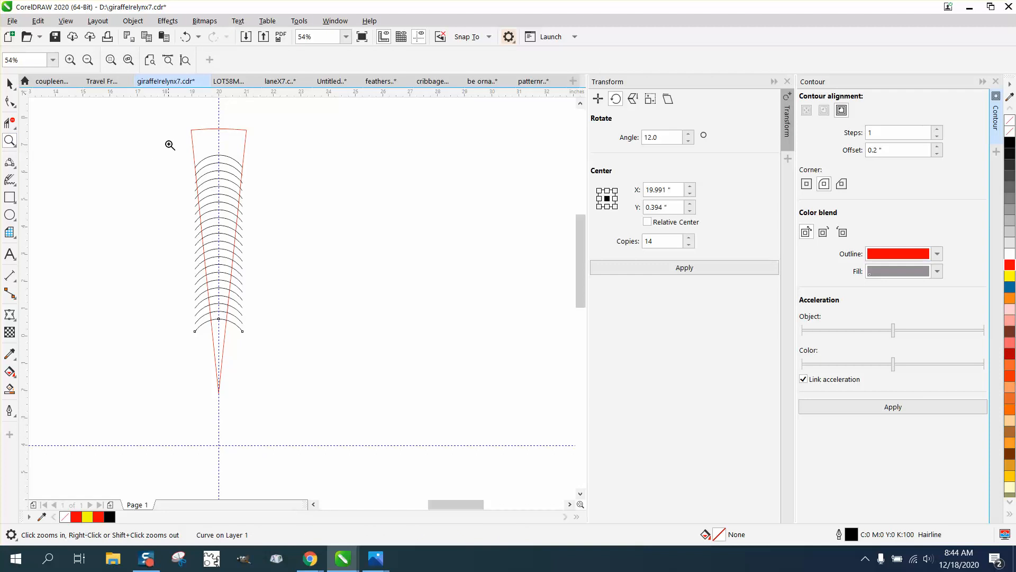
{"action": "left_click_drag", "start_coordinate": [171, 127], "coordinate": [446, 449]}
{"action": "left_click", "coordinate": [10, 123]}
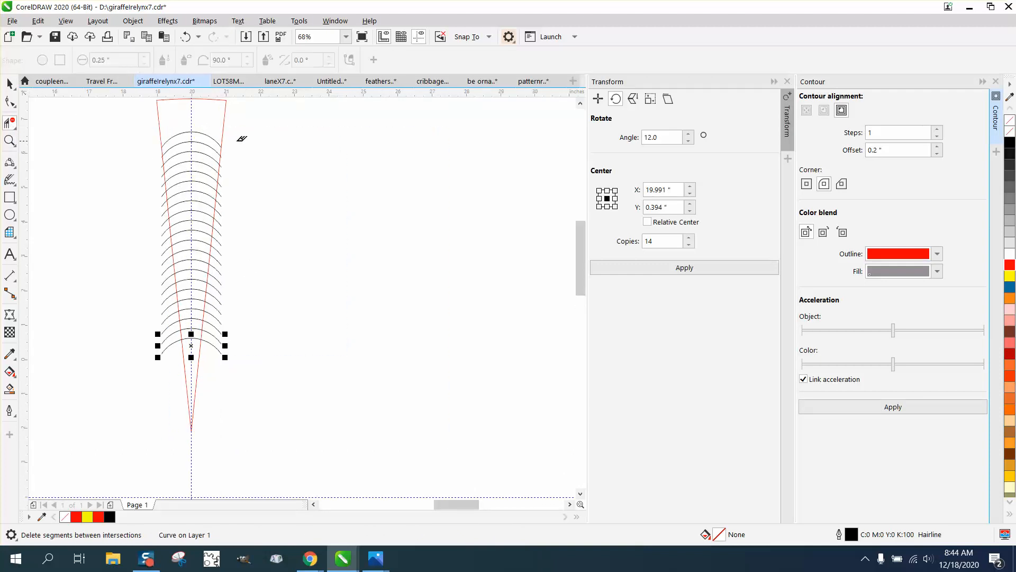
{"action": "left_click", "coordinate": [9, 140]}
{"action": "left_click_drag", "start_coordinate": [127, 128], "coordinate": [295, 227]}
{"action": "left_click", "coordinate": [9, 122]}
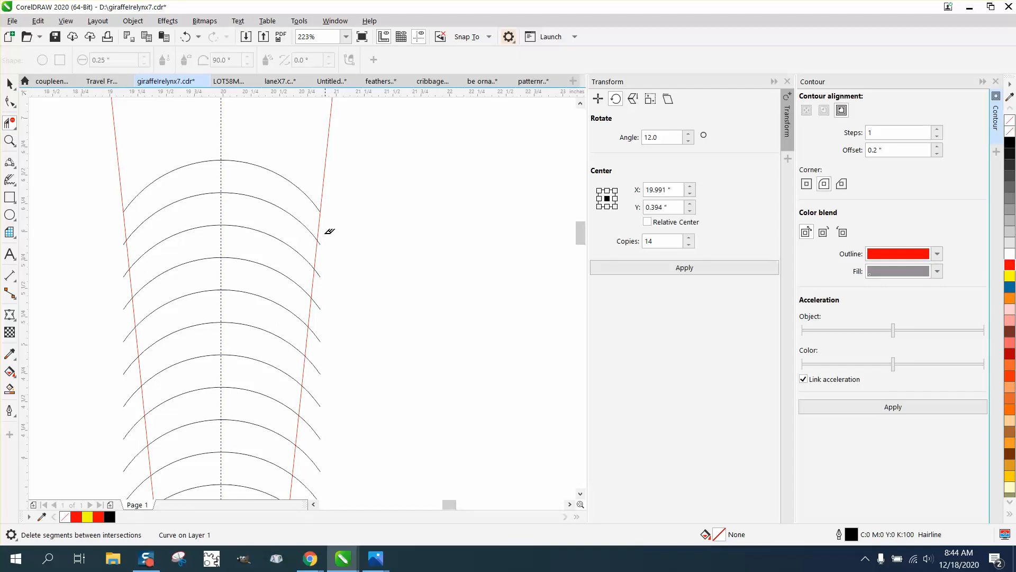
{"action": "left_click", "coordinate": [321, 223]}
{"action": "left_click", "coordinate": [309, 341]}
{"action": "left_click", "coordinate": [300, 400]}
{"action": "left_click", "coordinate": [298, 449]}
{"action": "left_click", "coordinate": [127, 218]}
{"action": "left_click", "coordinate": [133, 284]}
{"action": "left_click", "coordinate": [139, 343]}
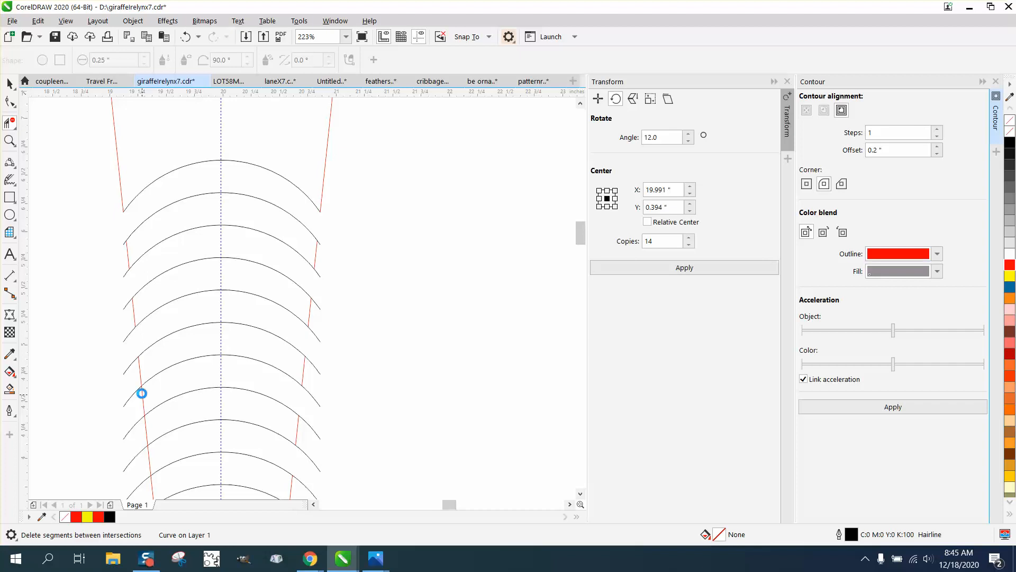
{"action": "left_click", "coordinate": [142, 395]}
- Remove the remaining alternate side segments between the lower arcs on both sides of the wedge
{"action": "scroll", "coordinate": [159, 300], "scroll_direction": "down", "scroll_amount": 5}
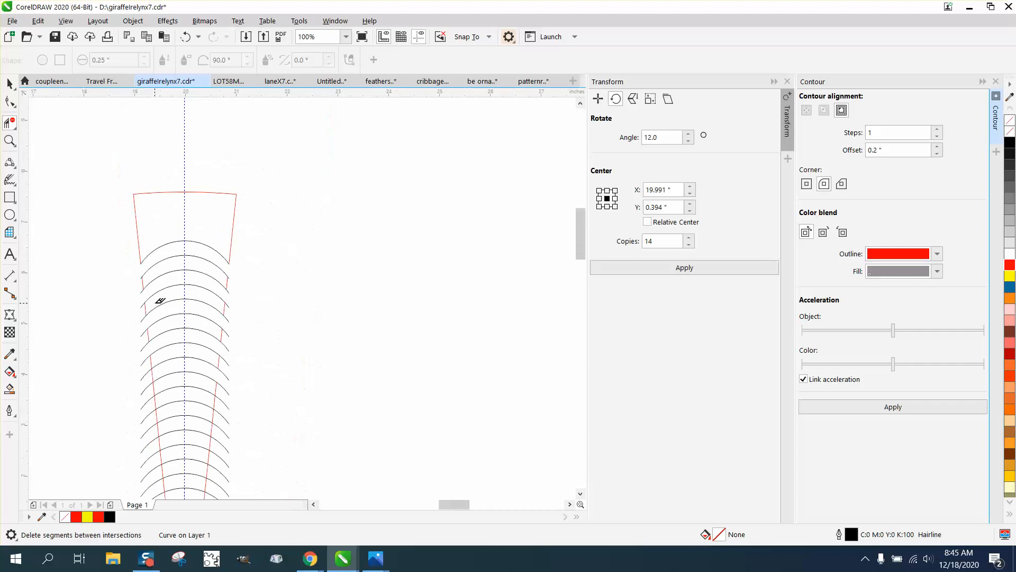
{"action": "left_click", "coordinate": [9, 140]}
{"action": "left_click_drag", "start_coordinate": [118, 296], "coordinate": [278, 460]}
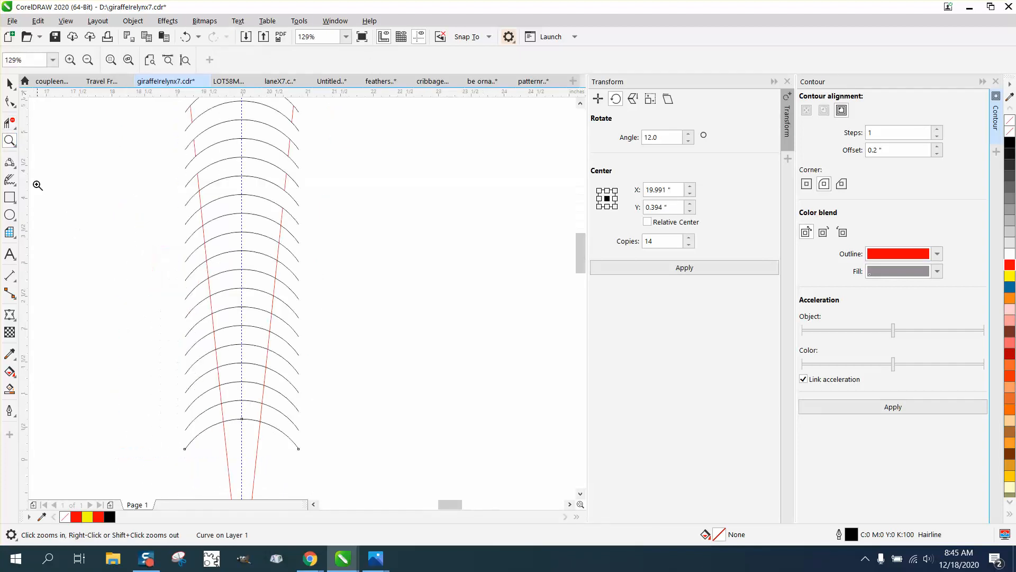
{"action": "left_click", "coordinate": [10, 123]}
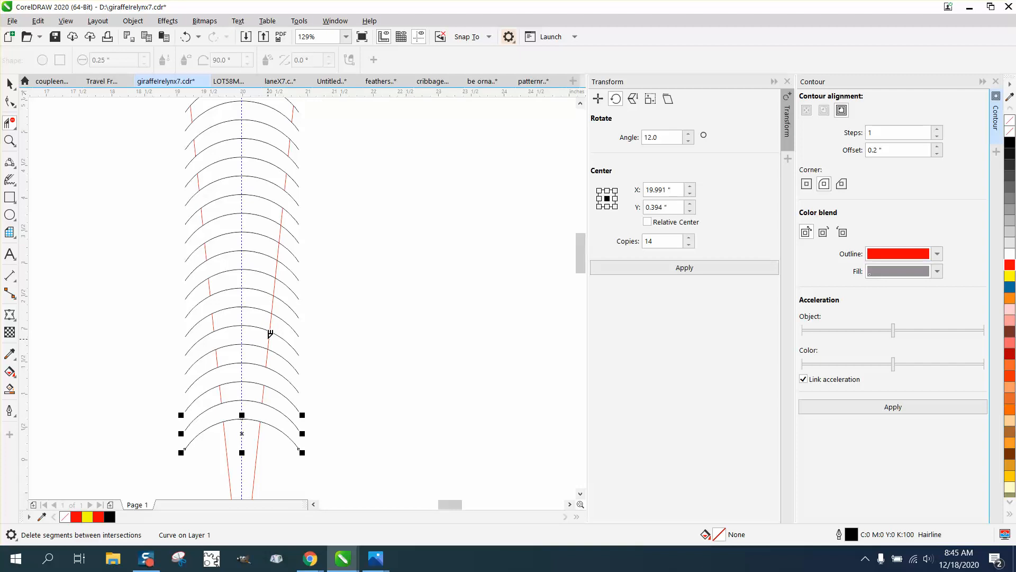
{"action": "left_click", "coordinate": [276, 301]}
{"action": "left_click", "coordinate": [278, 268]}
{"action": "left_click", "coordinate": [280, 236]}
- Draw a rectangle about 8.9 by 11.07 inches around the wedge and Smart Fill the area surrounding the wedge cells in black
{"action": "scroll", "coordinate": [309, 226], "scroll_direction": "down", "scroll_amount": 2}
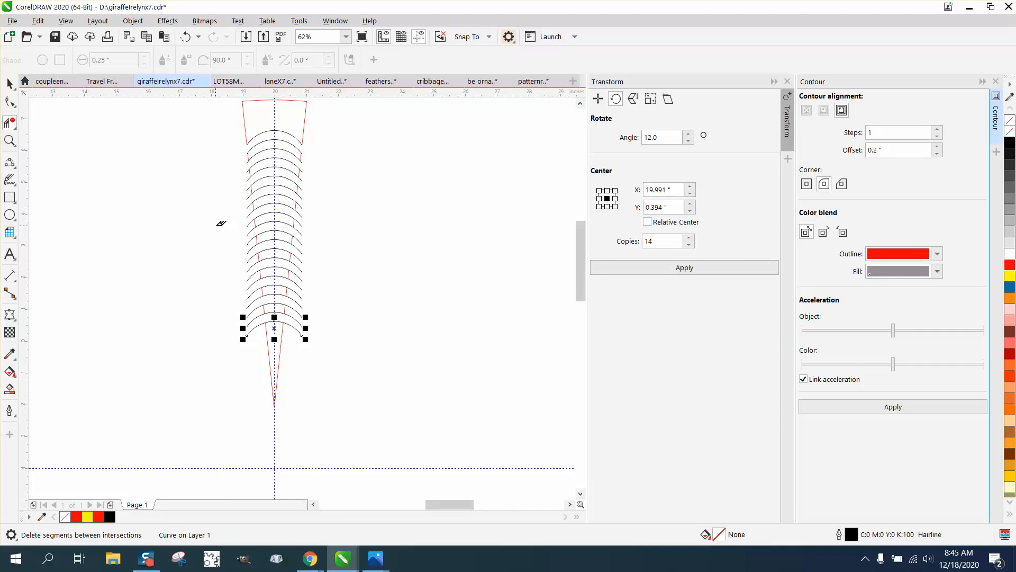
{"action": "left_click", "coordinate": [10, 83]}
{"action": "scroll", "coordinate": [303, 263], "scroll_direction": "down", "scroll_amount": 2}
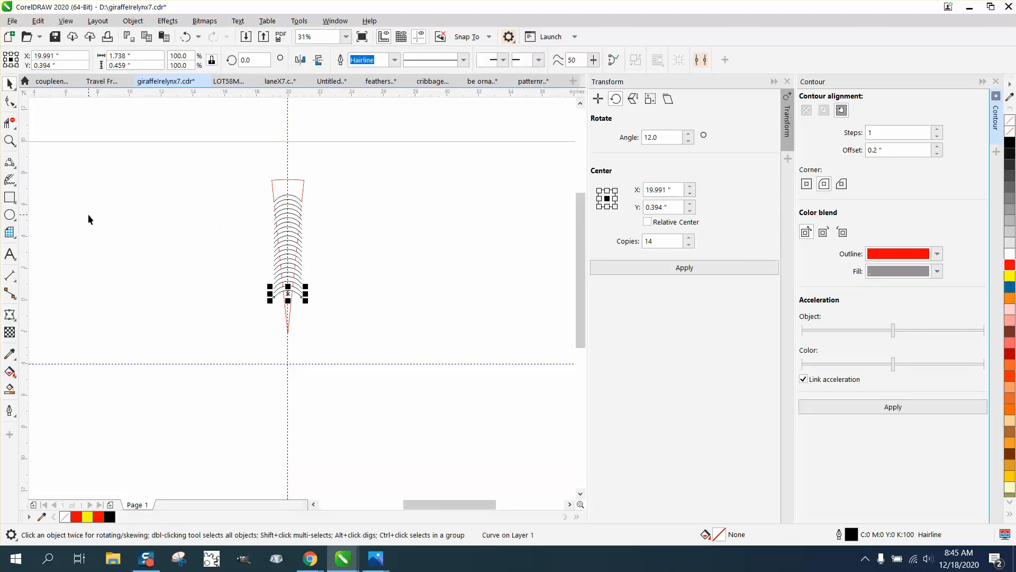
{"action": "left_click", "coordinate": [10, 197]}
{"action": "left_click_drag", "start_coordinate": [227, 174], "coordinate": [369, 350]}
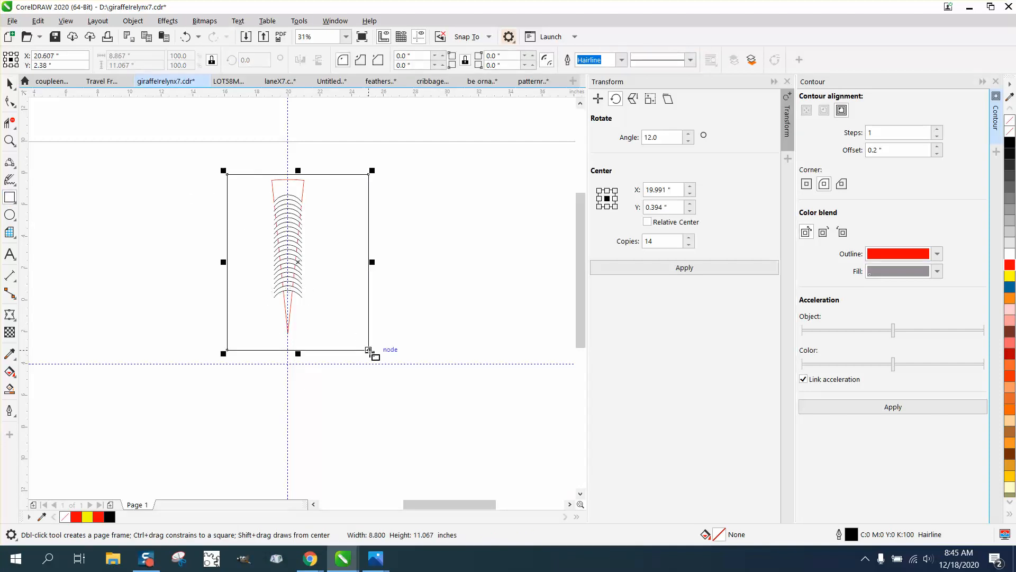
{"action": "left_click", "coordinate": [9, 389]}
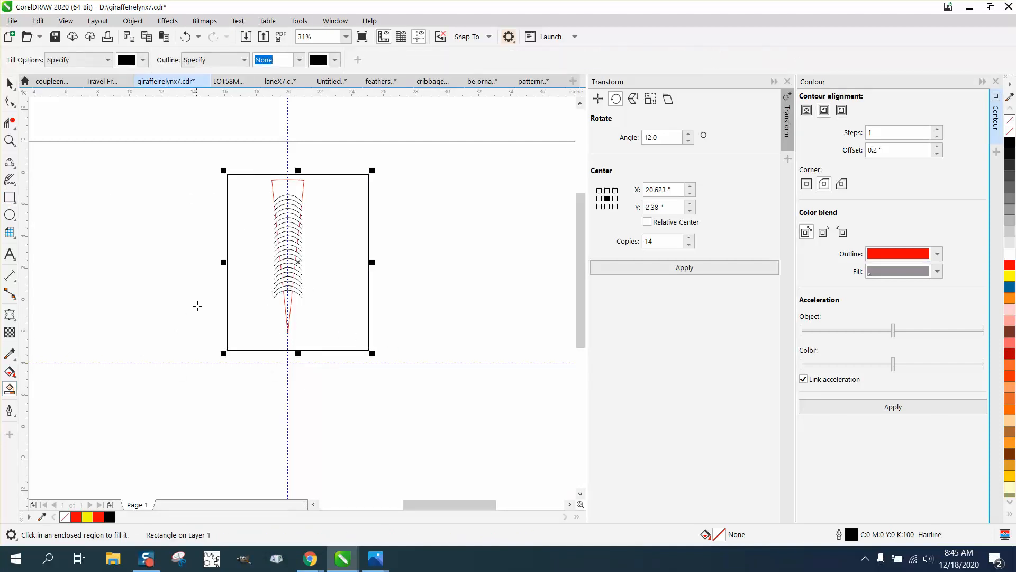
{"action": "left_click", "coordinate": [243, 293]}
- Delete the spare red wedge lying beside the page
{"action": "scroll", "coordinate": [312, 339], "scroll_direction": "down", "scroll_amount": 2}
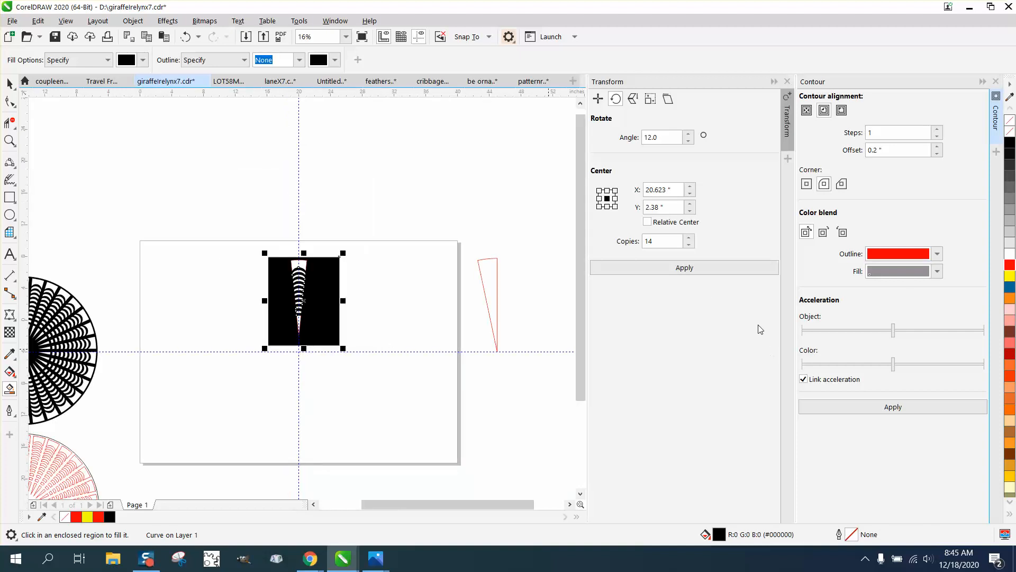
{"action": "left_click", "coordinate": [10, 83]}
{"action": "left_click_drag", "start_coordinate": [469, 227], "coordinate": [558, 406]}
{"action": "key", "text": "Delete"}
- Nudge the black filled shape 25 inches right off the page, and delete the original rectangle, arcs and wedge lines
{"action": "left_click", "coordinate": [327, 292]}
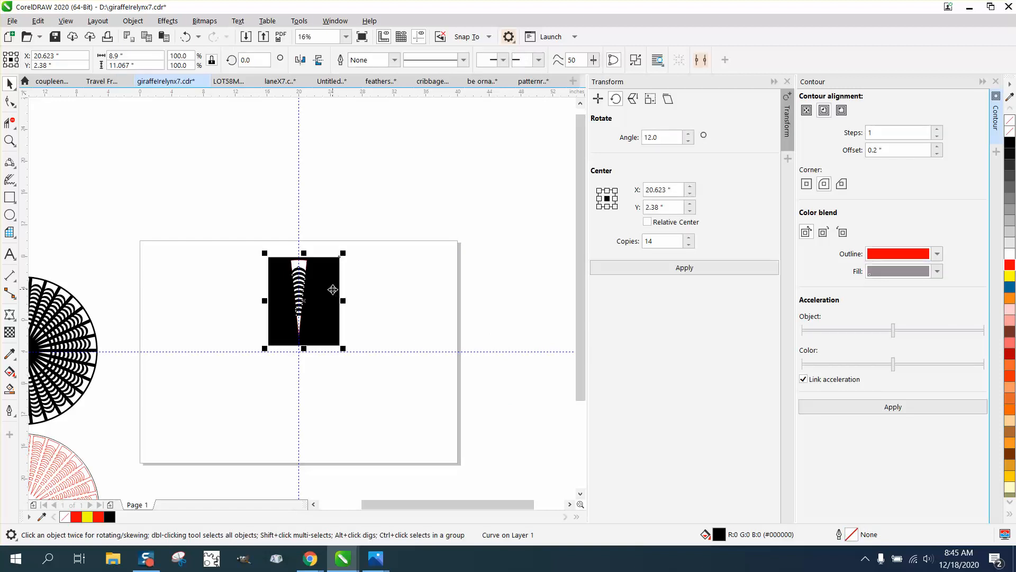
{"action": "key", "text": "Right"}
{"action": "left_click_drag", "start_coordinate": [250, 225], "coordinate": [400, 370]}
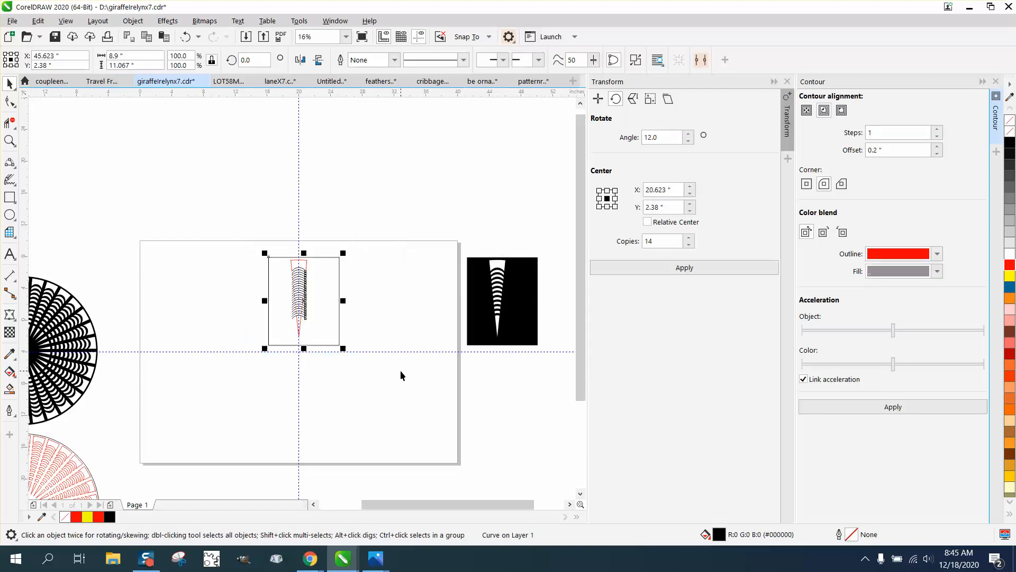
{"action": "key", "text": "Delete"}
- Remove the shape's black fill and give it a red outline
{"action": "left_click", "coordinate": [523, 320]}
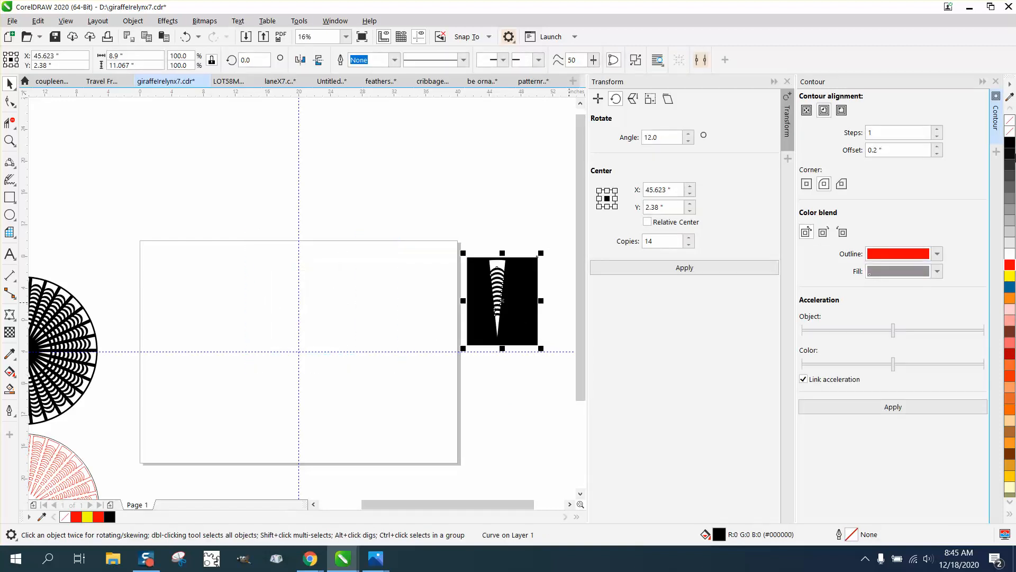
{"action": "left_click", "coordinate": [1009, 121]}
{"action": "right_click", "coordinate": [1010, 265]}
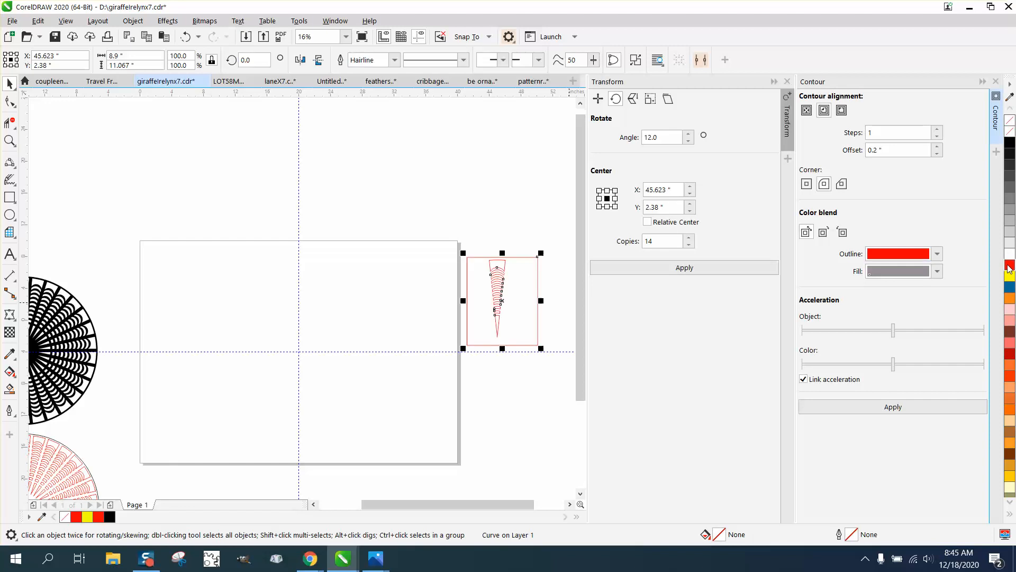
- Delete the outer rectangle around the wedge cells and move the remaining wedge outline 25 inches left onto the page
{"action": "left_click", "coordinate": [9, 123]}
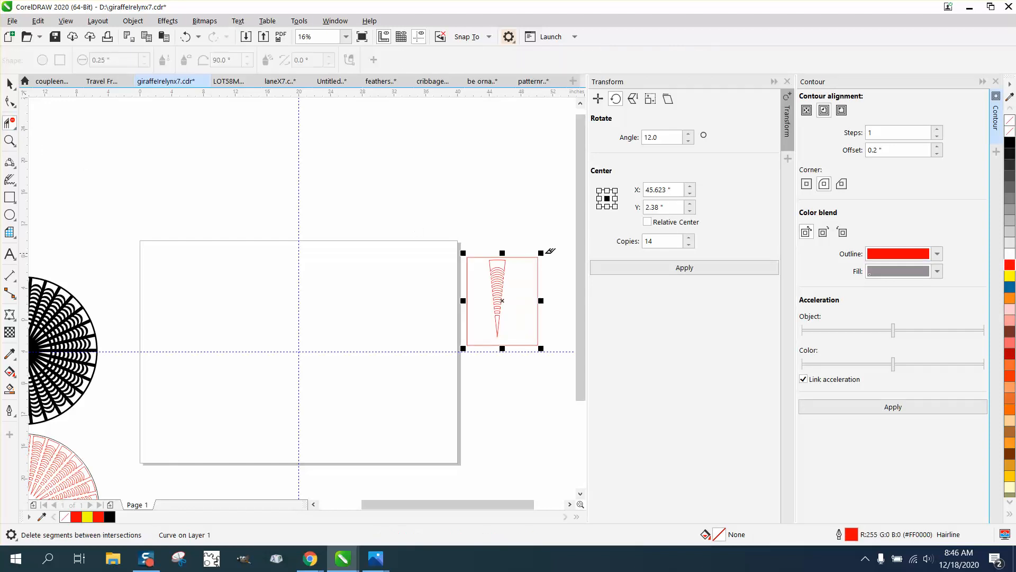
{"action": "left_click", "coordinate": [537, 270]}
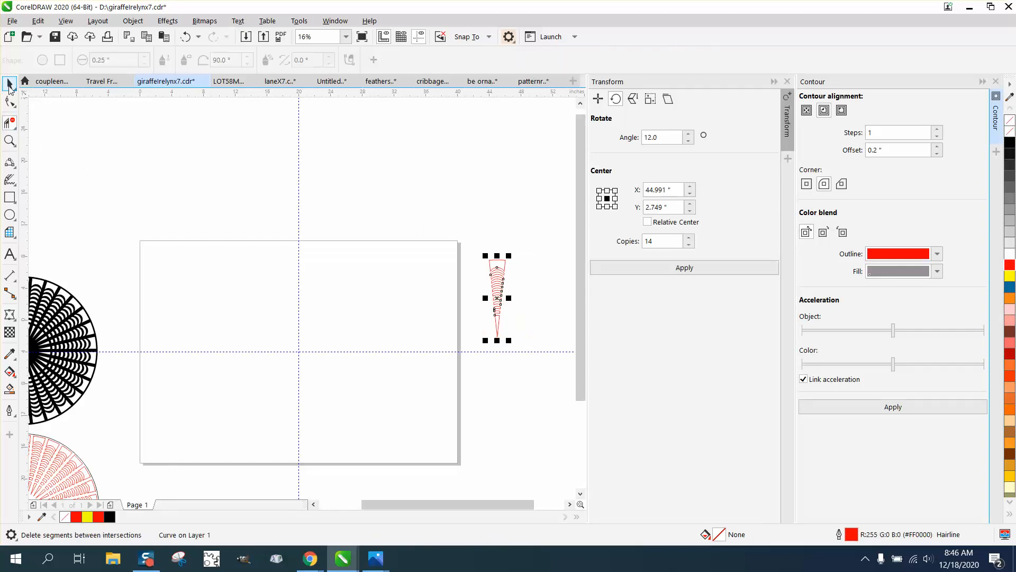
{"action": "left_click", "coordinate": [10, 83]}
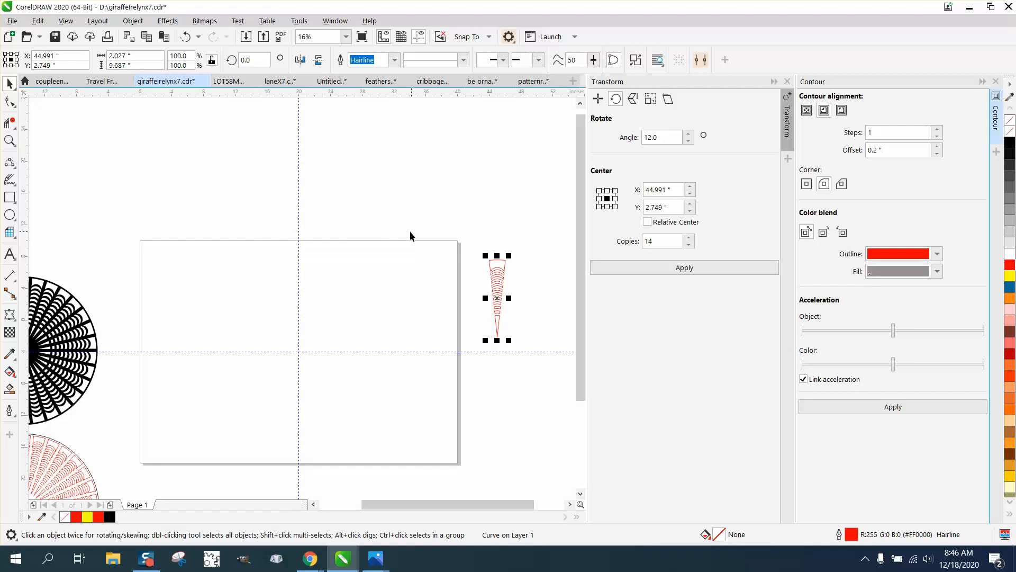
{"action": "key", "text": "c"}
- Move the rotation centre of the patterned wedge straight down to the intersection of the two guidelines
{"action": "key", "text": "z"}
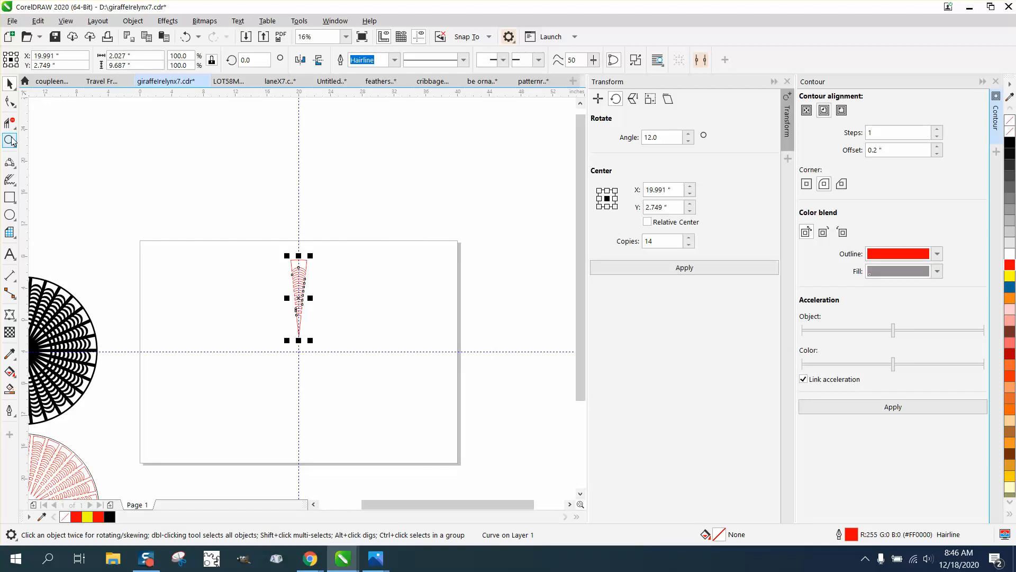
{"action": "left_click_drag", "start_coordinate": [460, 397], "coordinate": [459, 397]}
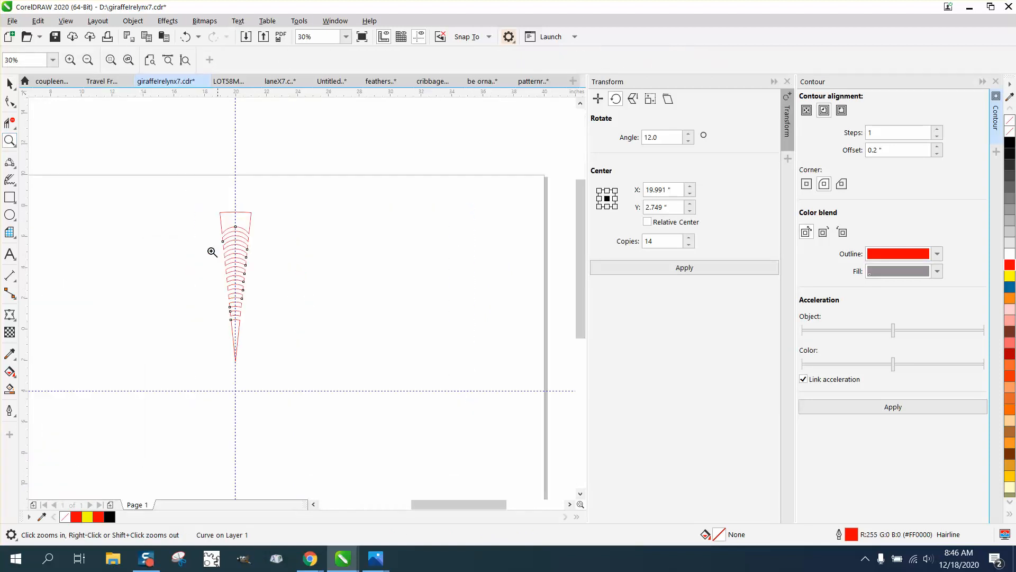
{"action": "left_click_drag", "start_coordinate": [218, 199], "coordinate": [359, 404]}
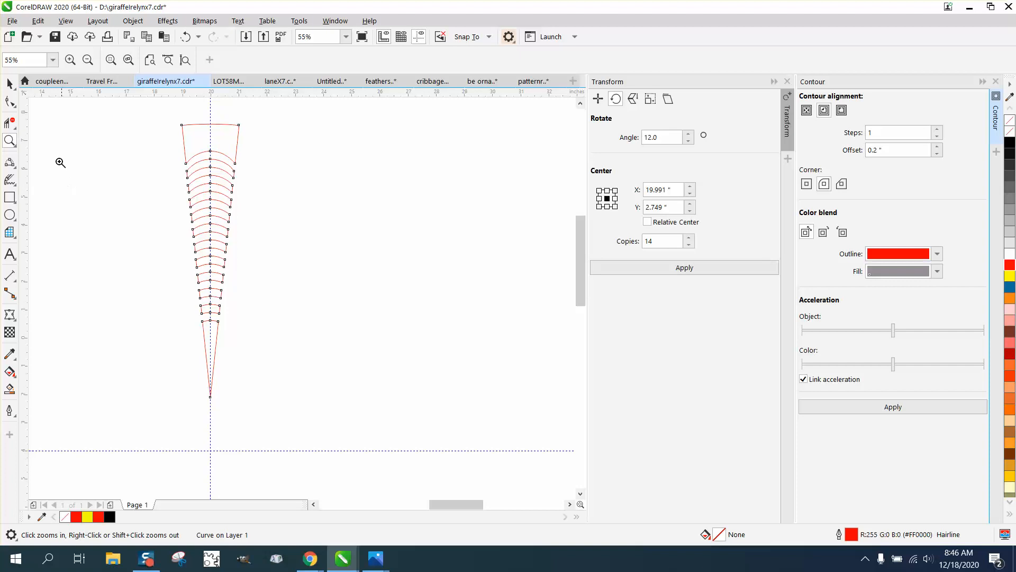
{"action": "left_click", "coordinate": [9, 83]}
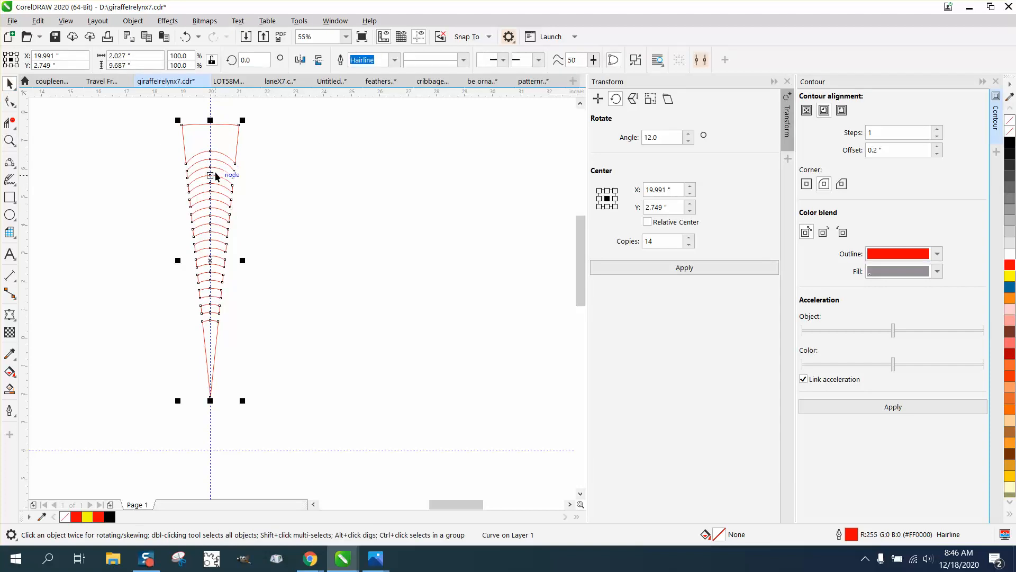
{"action": "left_click", "coordinate": [212, 262]}
{"action": "left_click_drag", "start_coordinate": [210, 261], "coordinate": [211, 447]}
{"action": "left_click", "coordinate": [276, 269]}
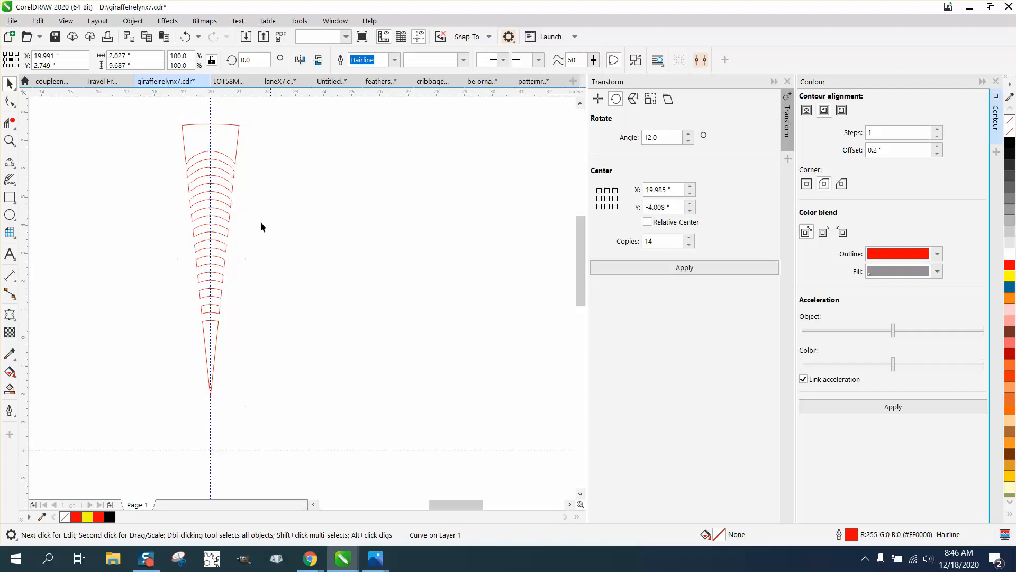
- Rotate the patterned wedge by 12° around the guideline intersection with 29 copies to complete the circular pattern
{"action": "left_click", "coordinate": [230, 157]}
{"action": "left_click", "coordinate": [229, 157]}
{"action": "left_click", "coordinate": [666, 239]}
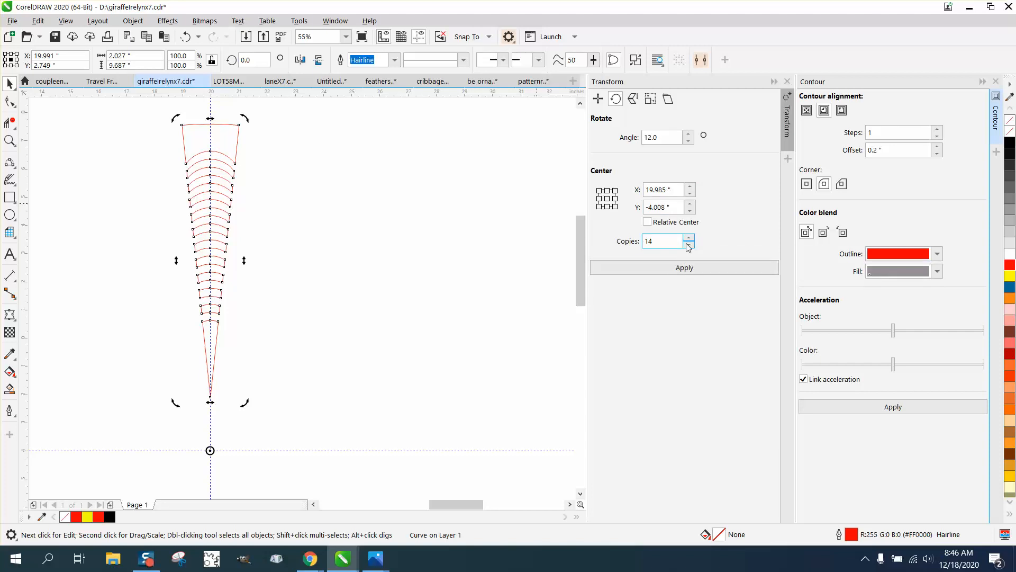
{"action": "left_click_drag", "start_coordinate": [676, 243], "coordinate": [634, 246]}
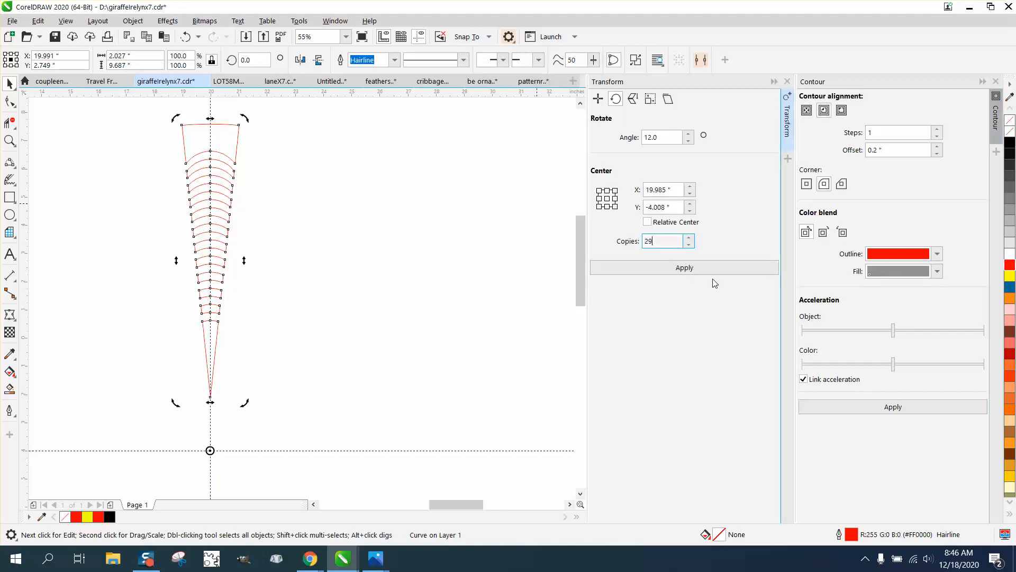
{"action": "type", "text": "29"}
{"action": "left_click", "coordinate": [694, 269]}
{"action": "scroll", "coordinate": [382, 193], "scroll_direction": "down", "scroll_amount": 2}
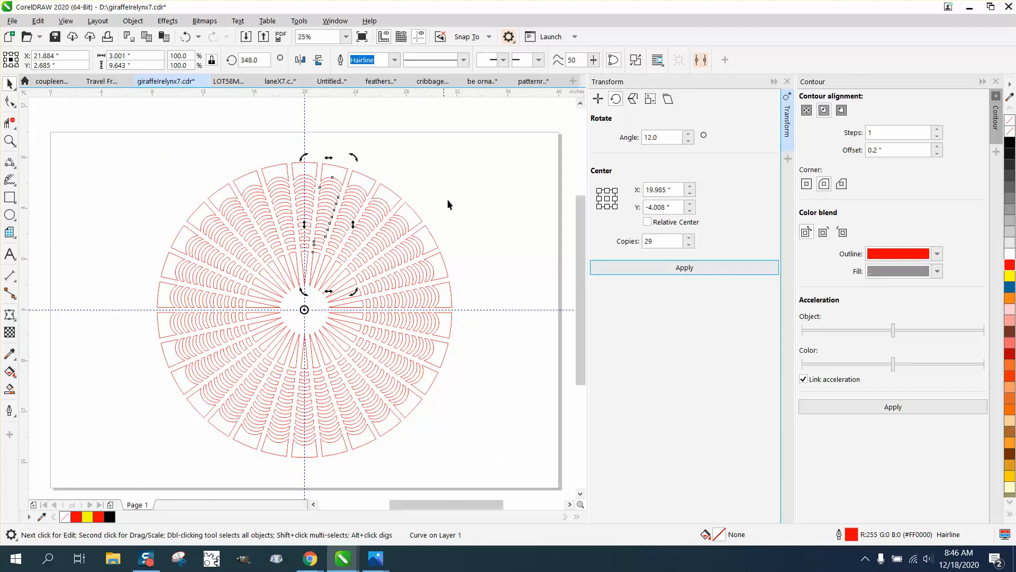
{"action": "left_click", "coordinate": [787, 81]}
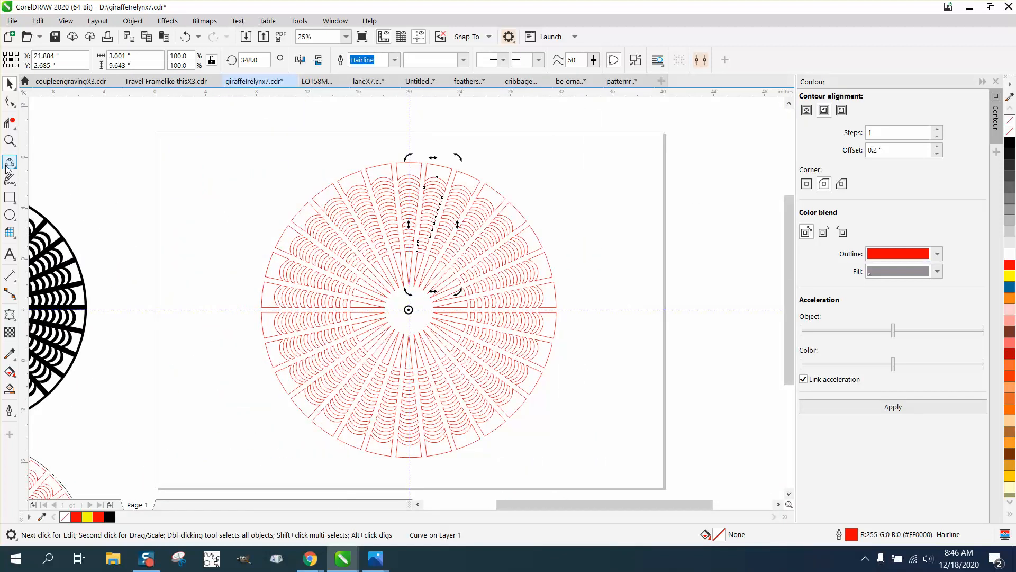
- Draw a circle about 23.94 inches in diameter around the radial pattern and centre it on the page
{"action": "left_click", "coordinate": [9, 140]}
{"action": "left_click_drag", "start_coordinate": [374, 278], "coordinate": [487, 345]}
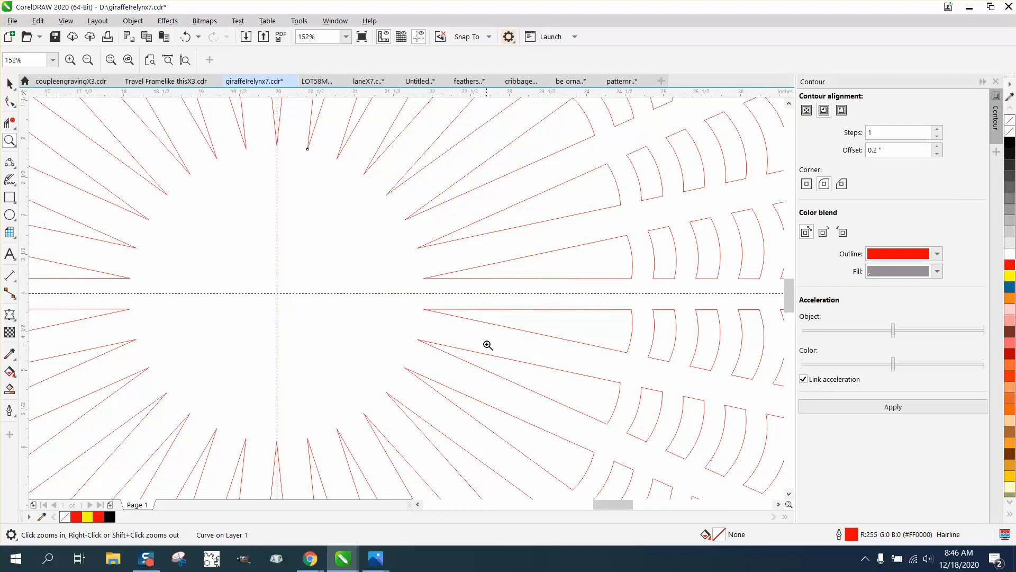
{"action": "scroll", "coordinate": [291, 254], "scroll_direction": "down", "scroll_amount": 2}
{"action": "scroll", "coordinate": [291, 250], "scroll_direction": "down", "scroll_amount": 2}
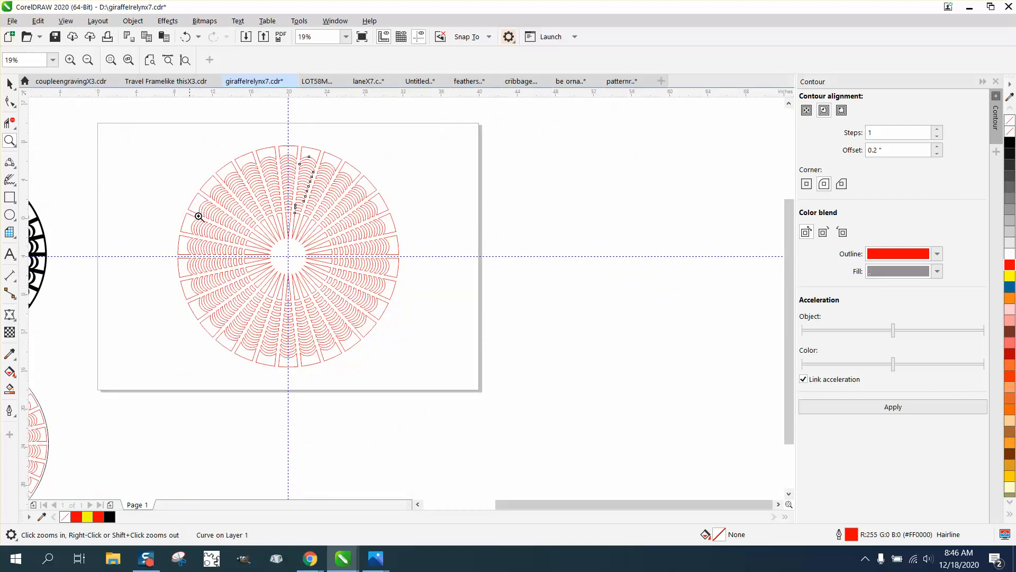
{"action": "left_click", "coordinate": [13, 216]}
{"action": "left_click_drag", "start_coordinate": [615, 201], "coordinate": [386, 424]}
{"action": "key", "text": "p"}
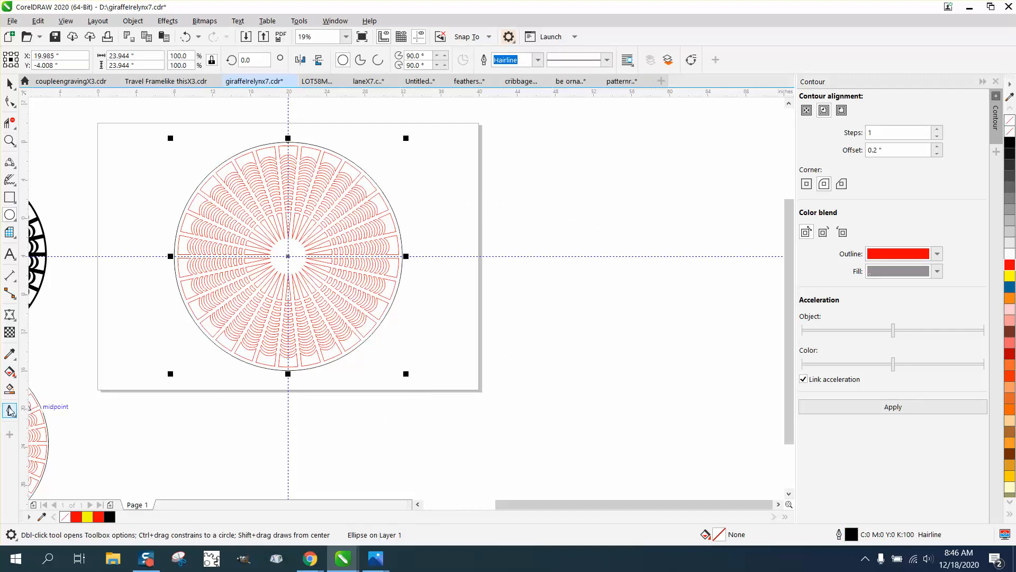
- Smart-fill the area between the large circle and the wedge cells with black, and move the filled shape about 25 inches right
{"action": "left_click", "coordinate": [10, 389]}
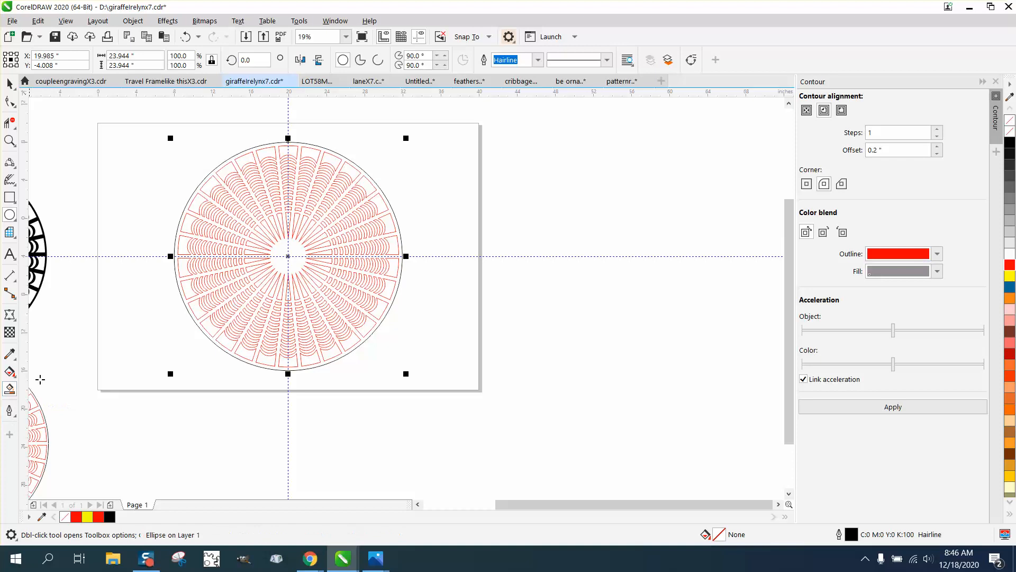
{"action": "left_click", "coordinate": [188, 307]}
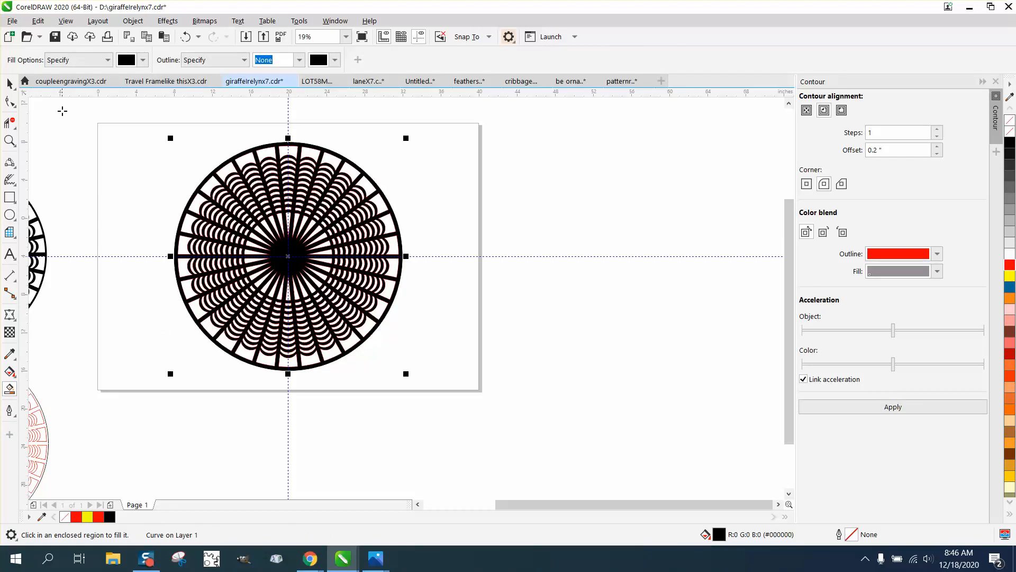
{"action": "left_click", "coordinate": [10, 83]}
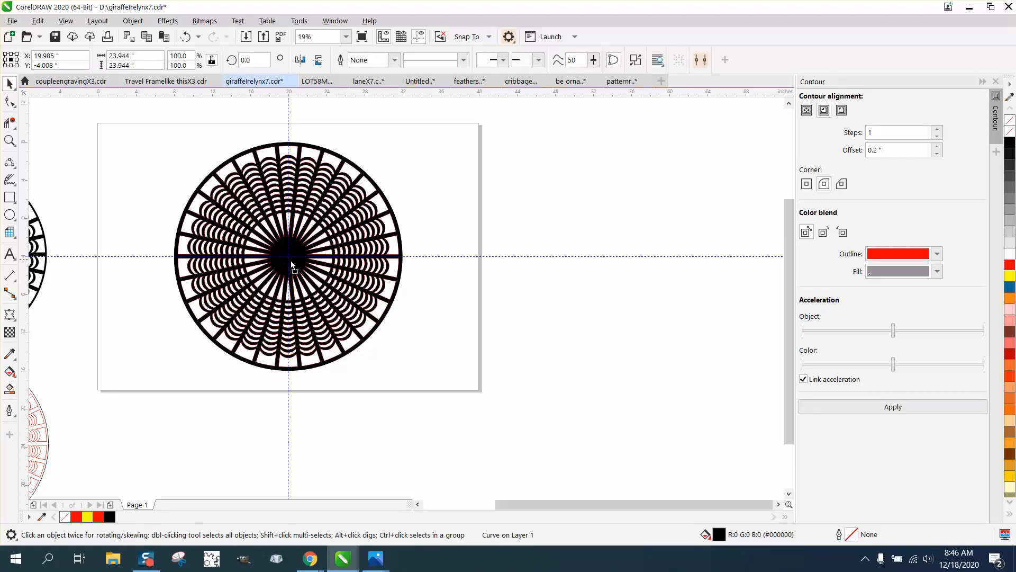
{"action": "left_click_drag", "start_coordinate": [290, 260], "coordinate": [530, 260]}
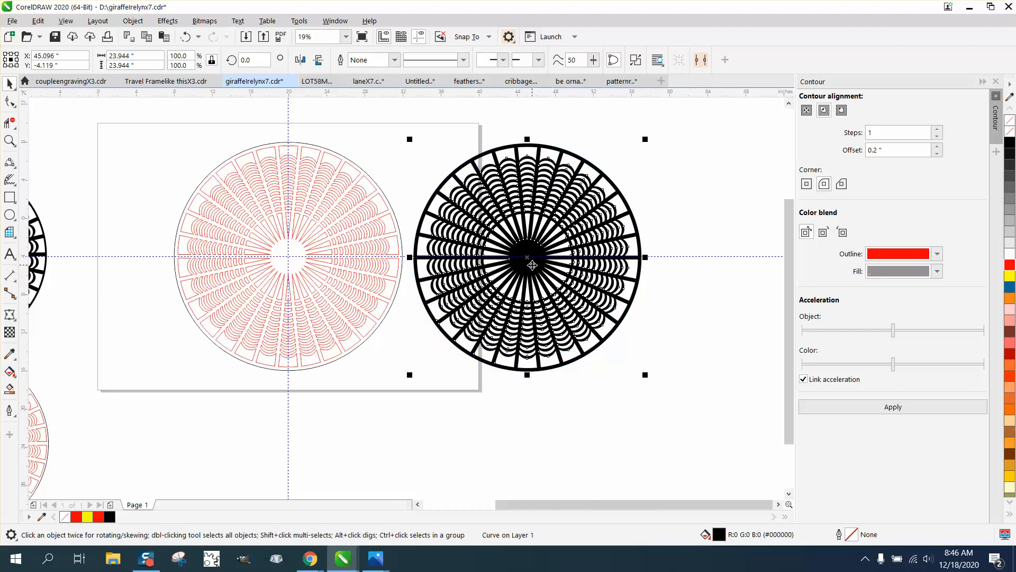
{"action": "left_click", "coordinate": [692, 217]}
- Draw a small circle 0.17 inch in diameter and centre it on the page in the pattern's open middle
{"action": "left_click", "coordinate": [10, 140]}
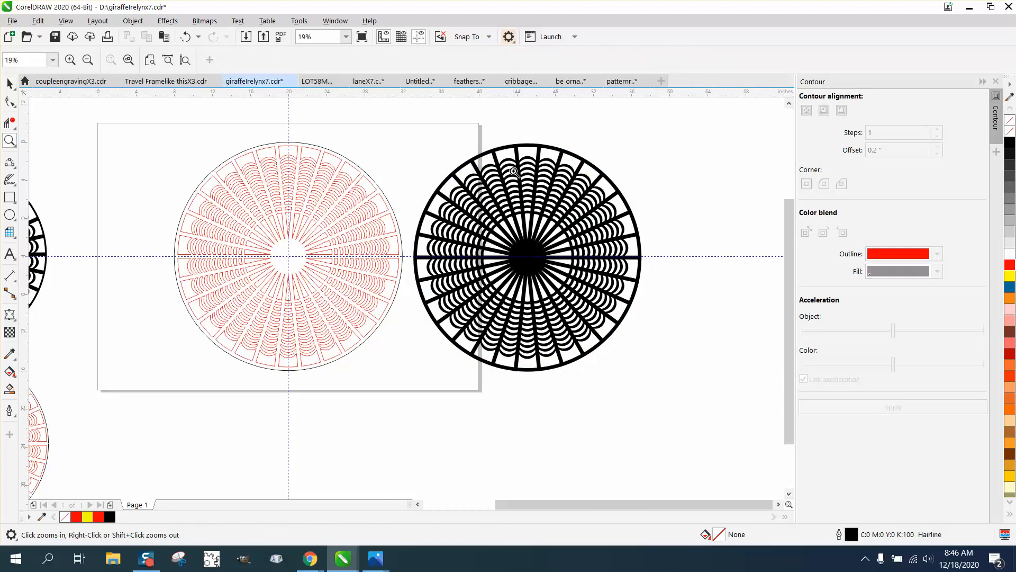
{"action": "left_click_drag", "start_coordinate": [527, 176], "coordinate": [617, 297]}
{"action": "right_click", "coordinate": [347, 265]}
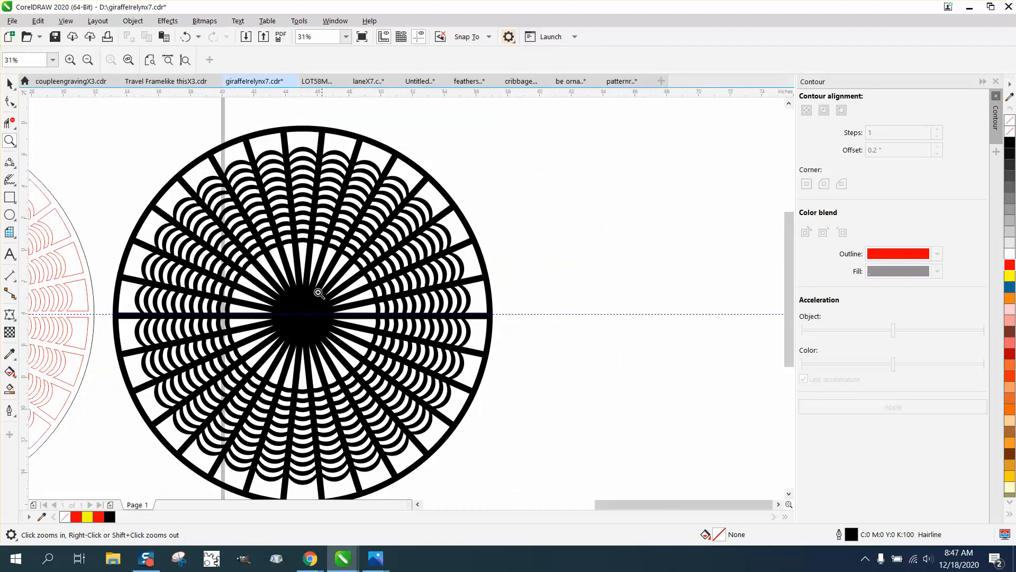
{"action": "right_click", "coordinate": [287, 283]}
{"action": "left_click_drag", "start_coordinate": [154, 265], "coordinate": [277, 345]}
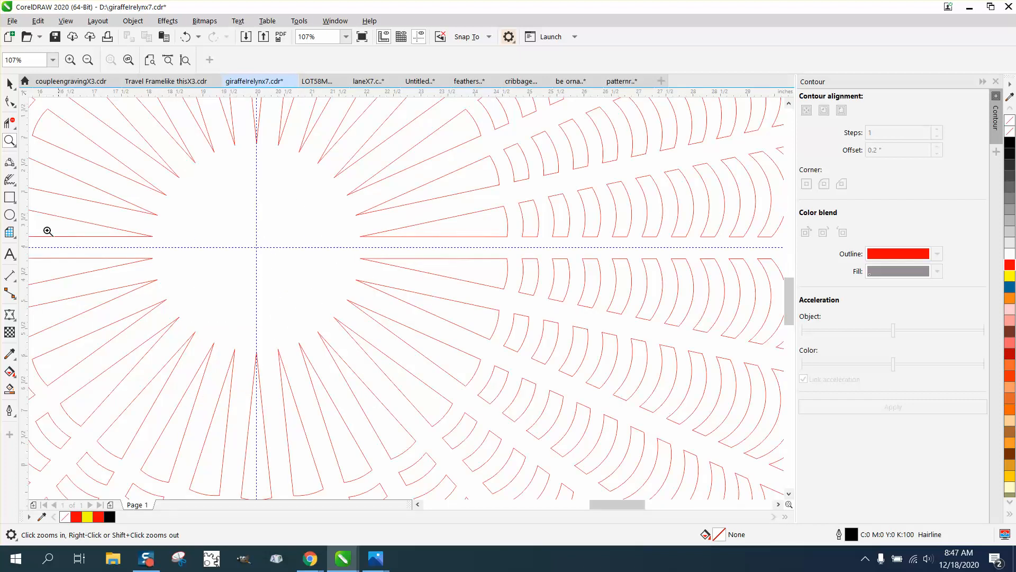
{"action": "left_click", "coordinate": [9, 214]}
{"action": "mouse_move", "coordinate": [271, 193]}
{"action": "left_mouse_down"}
{"action": "mouse_move", "coordinate": [256, 207]}
{"action": "mouse_move", "coordinate": [277, 185]}
{"action": "mouse_move", "coordinate": [268, 193]}
{"action": "mouse_move", "coordinate": [256, 174]}
{"action": "mouse_move", "coordinate": [257, 190]}
{"action": "left_mouse_up"}
{"action": "key", "text": "p"}
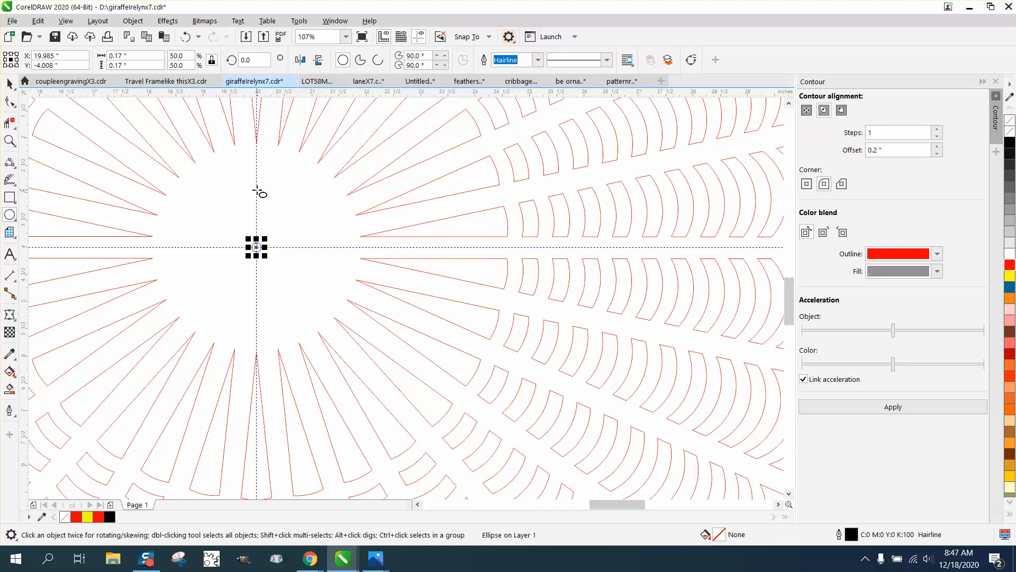
- Move the small circle straight up to just below the top wedge's tip, and set its rotation centre at the guideline intersection
{"action": "left_click", "coordinate": [10, 83]}
{"action": "left_click_drag", "start_coordinate": [257, 247], "coordinate": [263, 157]}
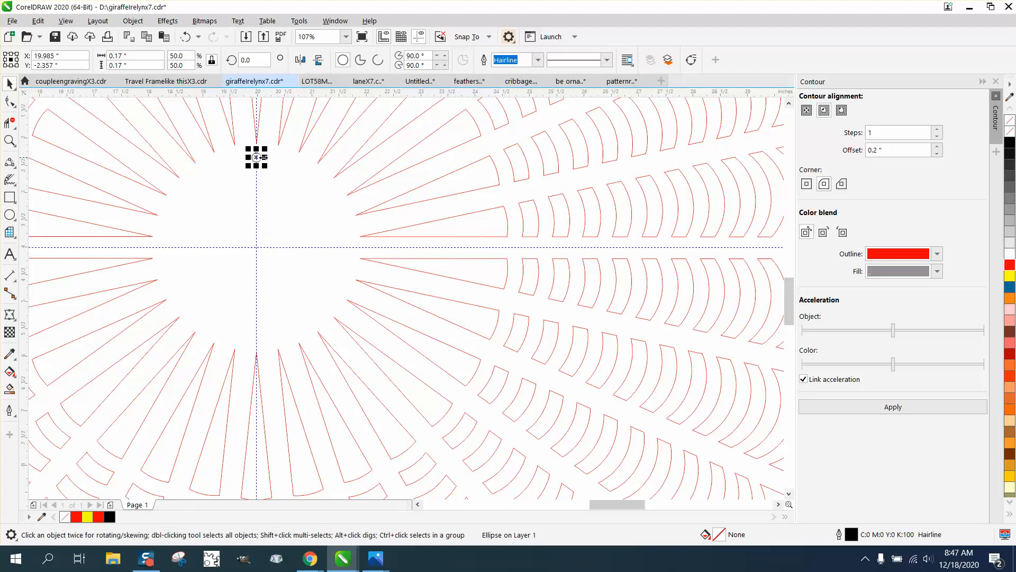
{"action": "left_click", "coordinate": [256, 158]}
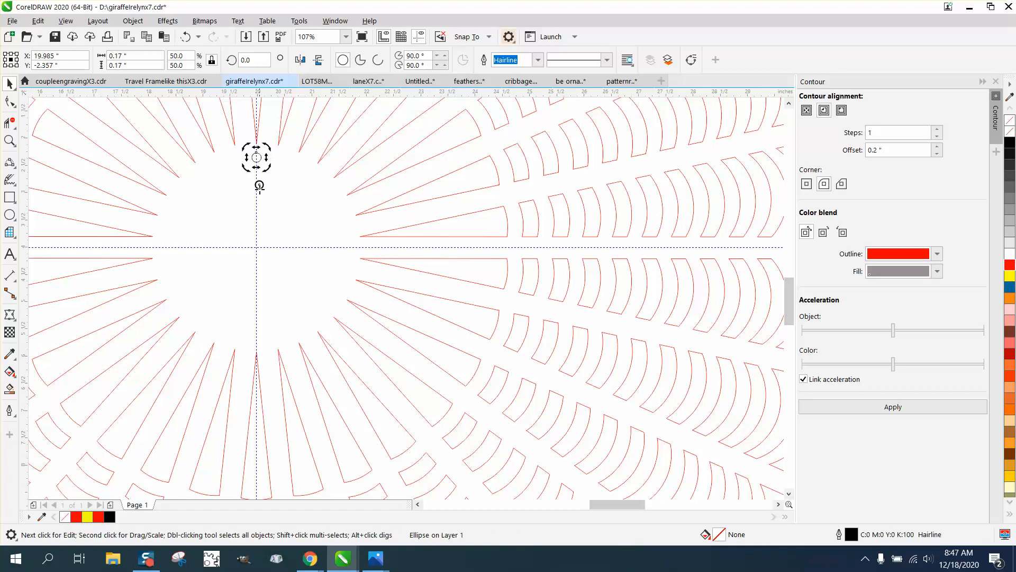
{"action": "left_click", "coordinate": [264, 167]}
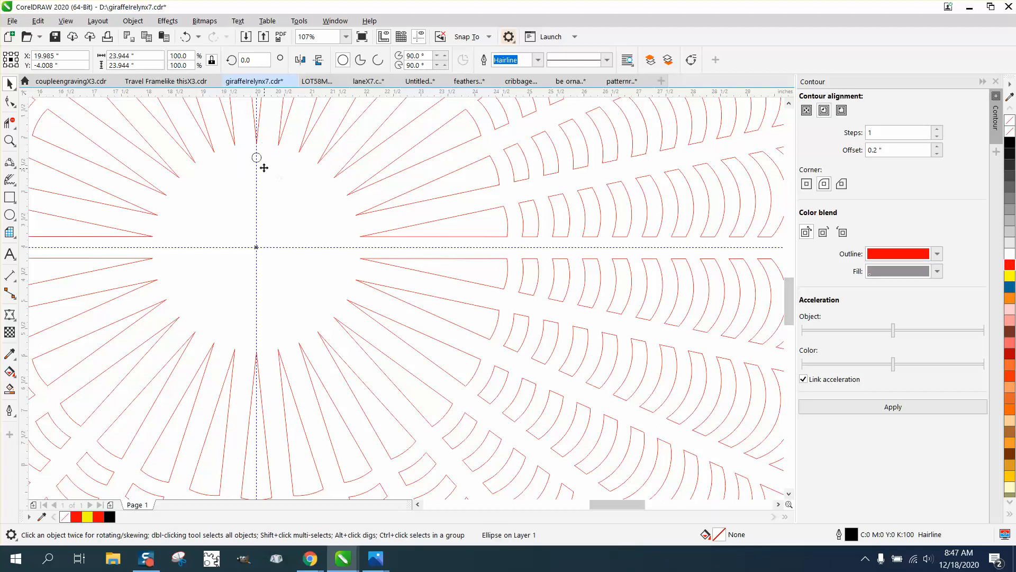
{"action": "left_click", "coordinate": [256, 158]}
{"action": "left_click", "coordinate": [257, 157]}
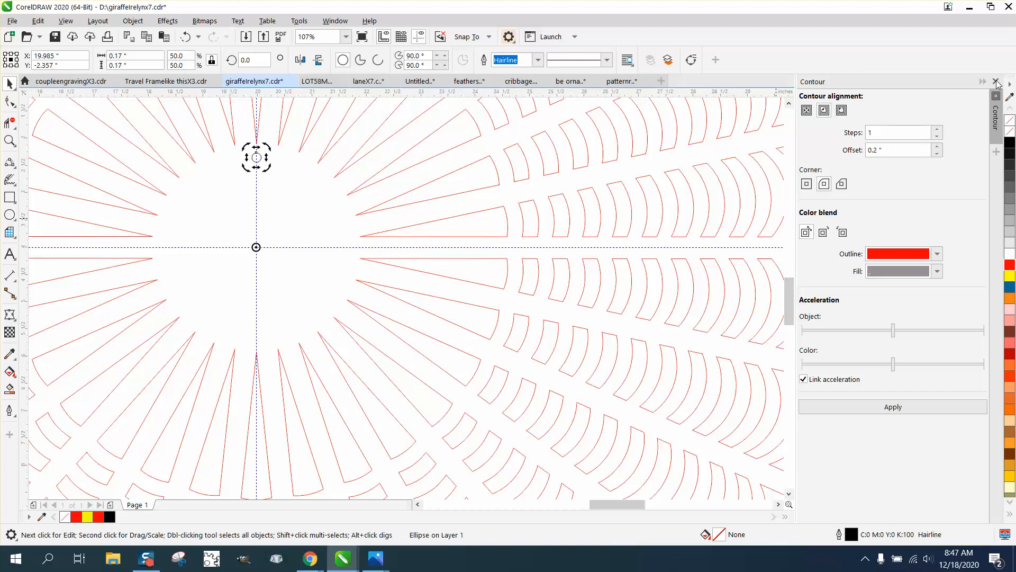
- Rotate 29 copies of the small circle at 12° around the guideline intersection, inspect the ring, and undo the copies
{"action": "left_click", "coordinate": [995, 82]}
{"action": "left_click", "coordinate": [335, 22]}
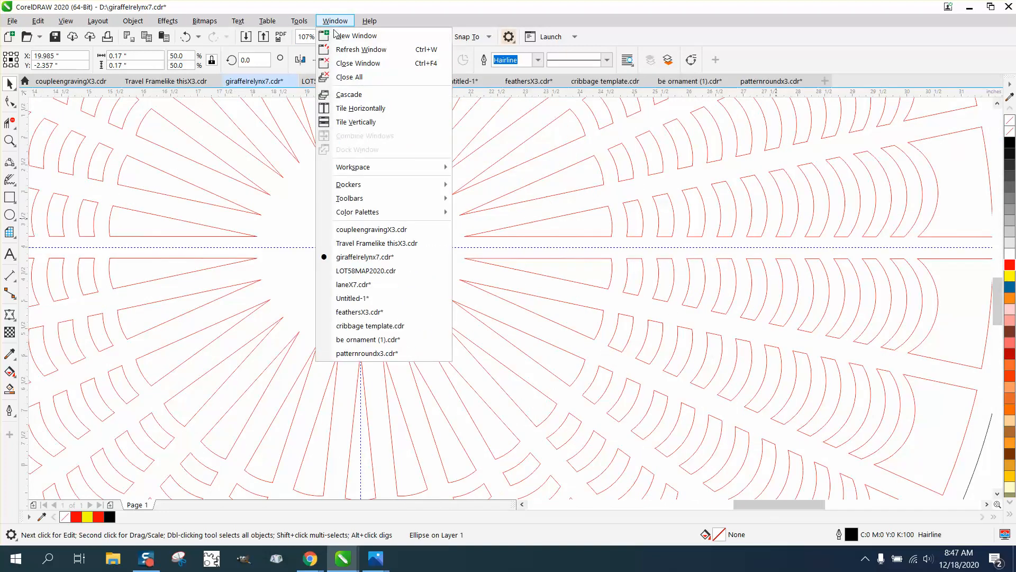
{"action": "mouse_move", "coordinate": [351, 183]}
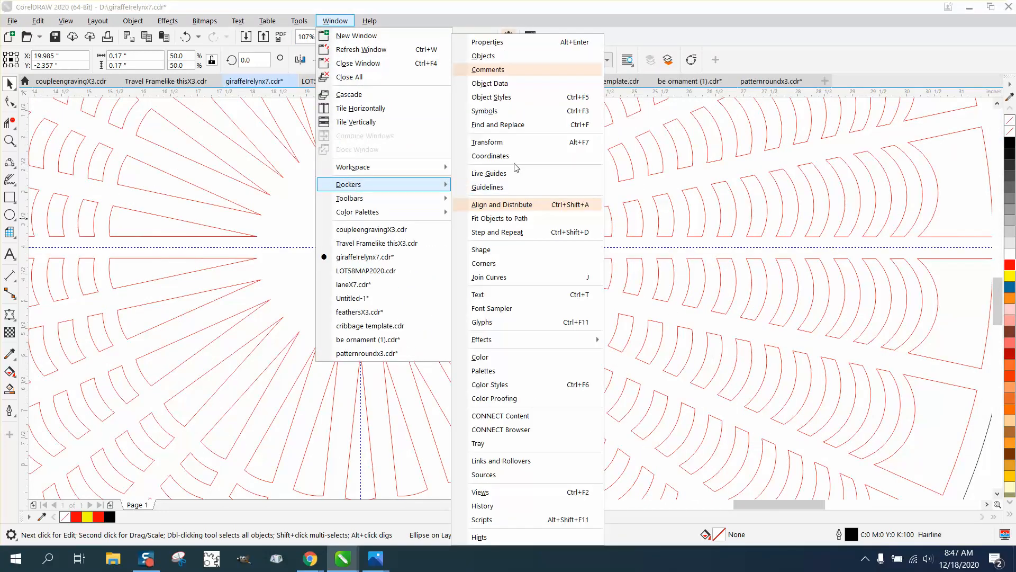
{"action": "left_click", "coordinate": [492, 142]}
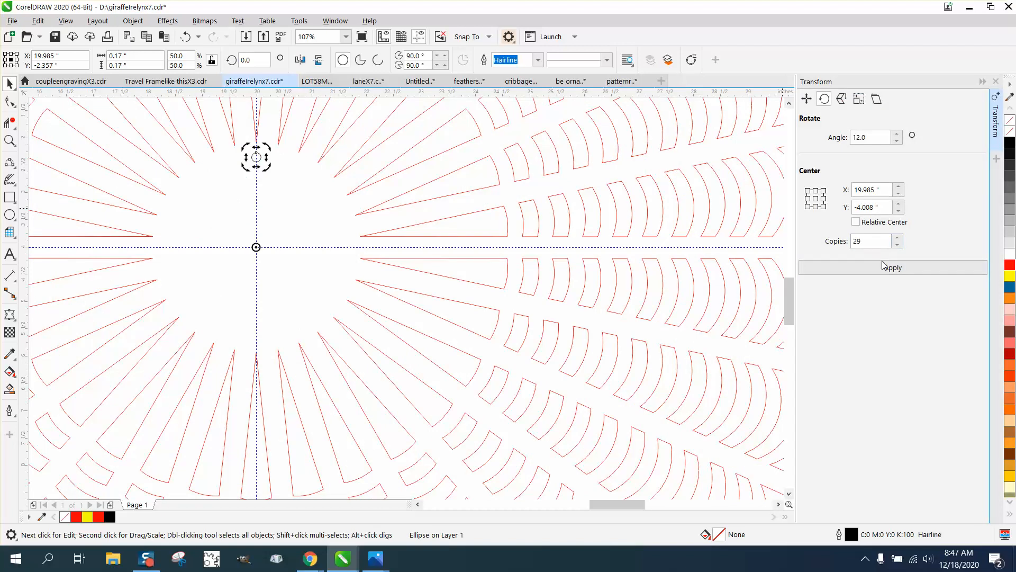
{"action": "left_click", "coordinate": [892, 269]}
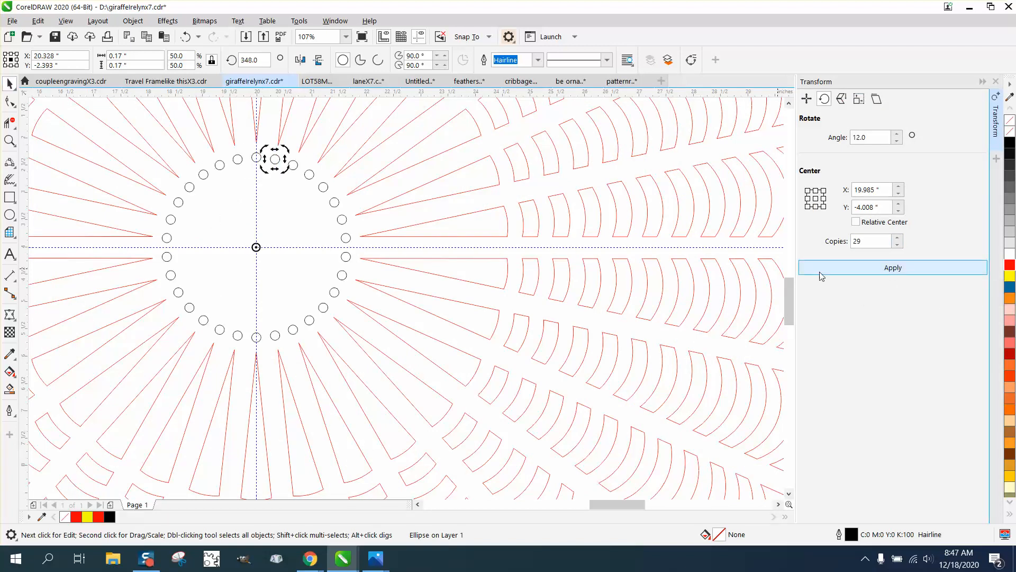
{"action": "left_click_drag", "start_coordinate": [789, 286], "coordinate": [788, 257]}
{"action": "scroll", "coordinate": [631, 261], "scroll_direction": "down", "scroll_amount": 3}
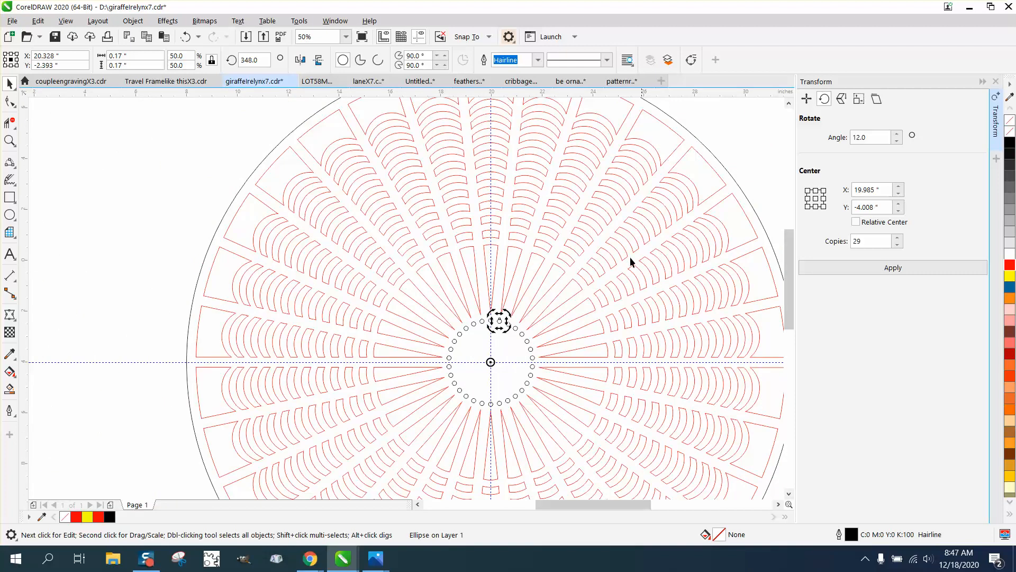
{"action": "left_click", "coordinate": [132, 224]}
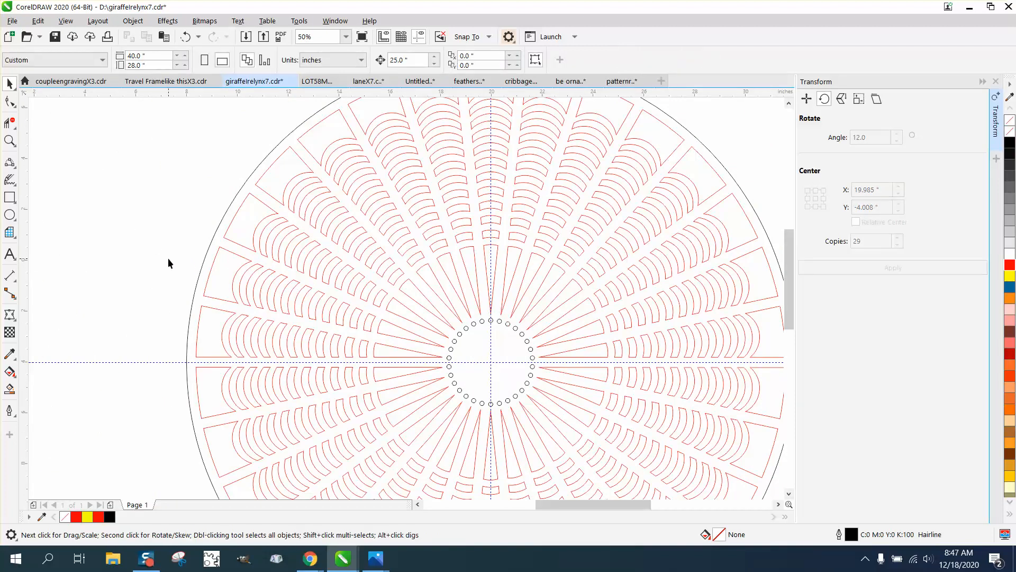
{"action": "left_click", "coordinate": [10, 140]}
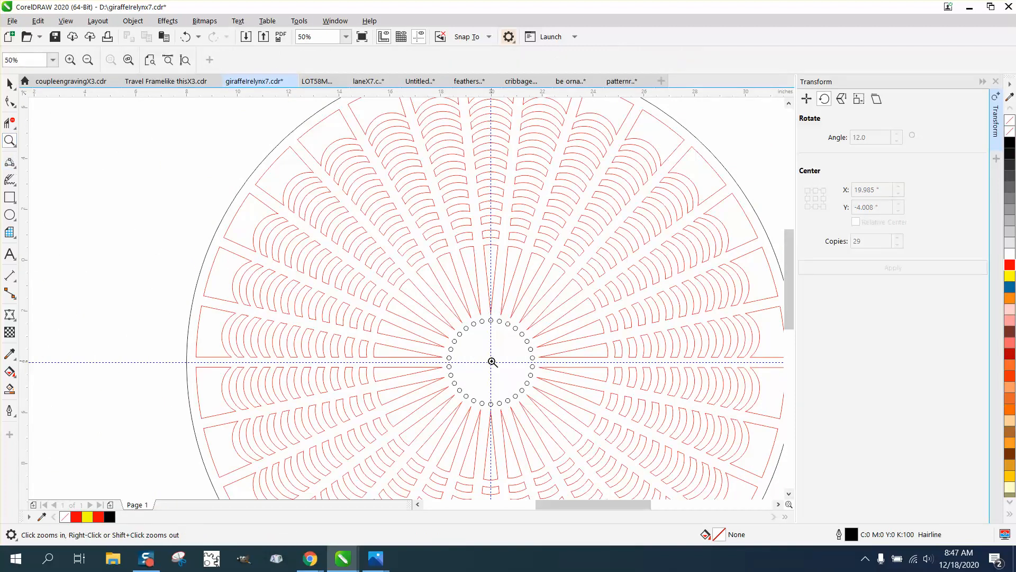
{"action": "left_click_drag", "start_coordinate": [448, 306], "coordinate": [550, 390]}
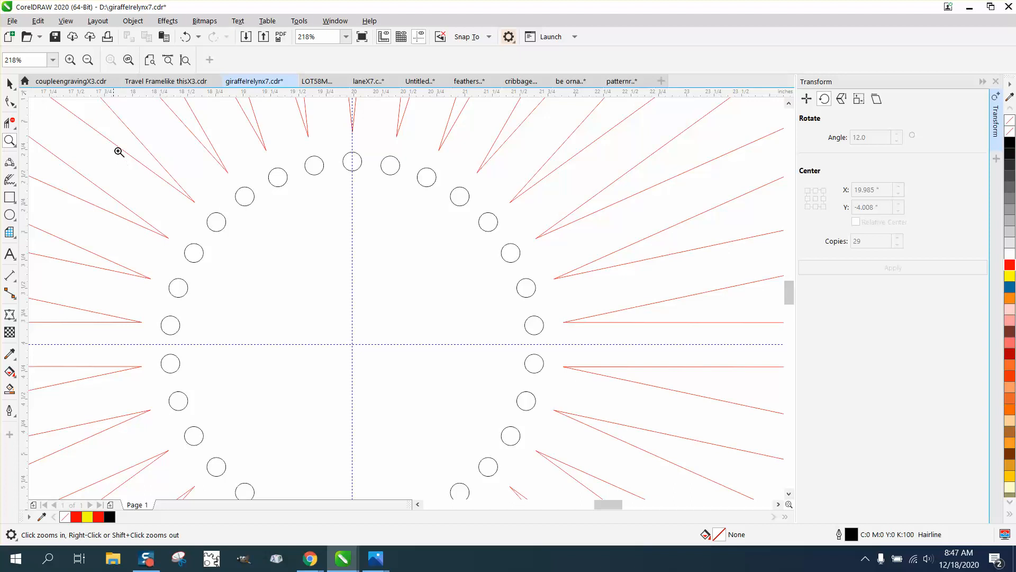
{"action": "left_click", "coordinate": [185, 37]}
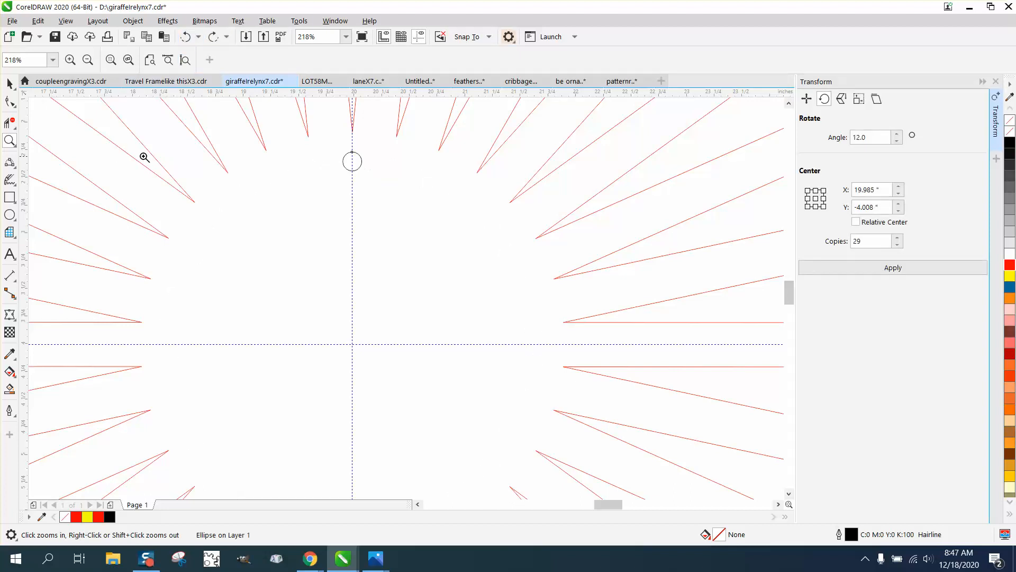
- Place a duplicate of the small circle about 0.31 inch directly below the original on the vertical guideline
{"action": "left_click", "coordinate": [10, 83]}
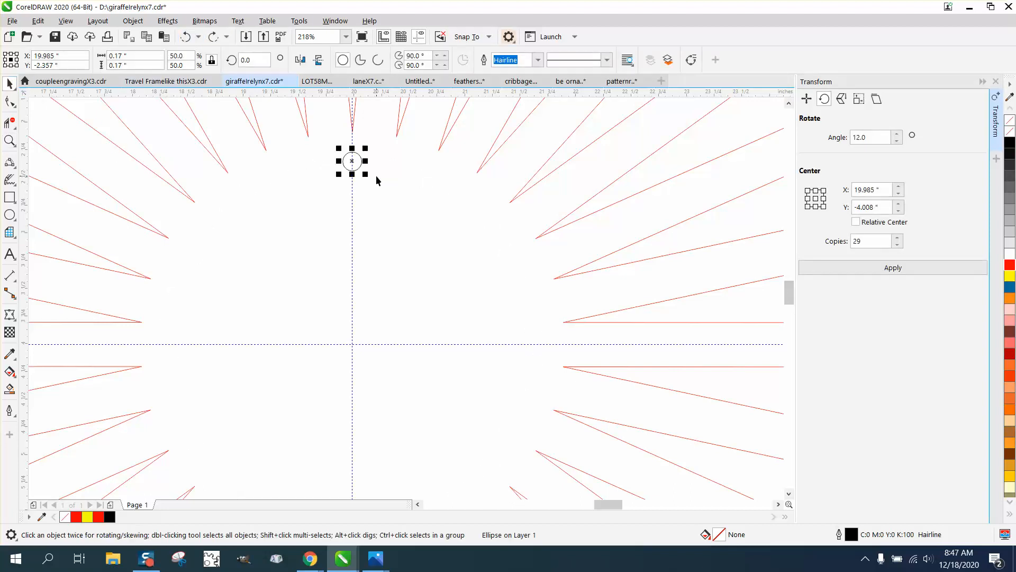
{"action": "left_click_drag", "start_coordinate": [353, 162], "coordinate": [353, 196]}
{"action": "right_click", "coordinate": [353, 196]}
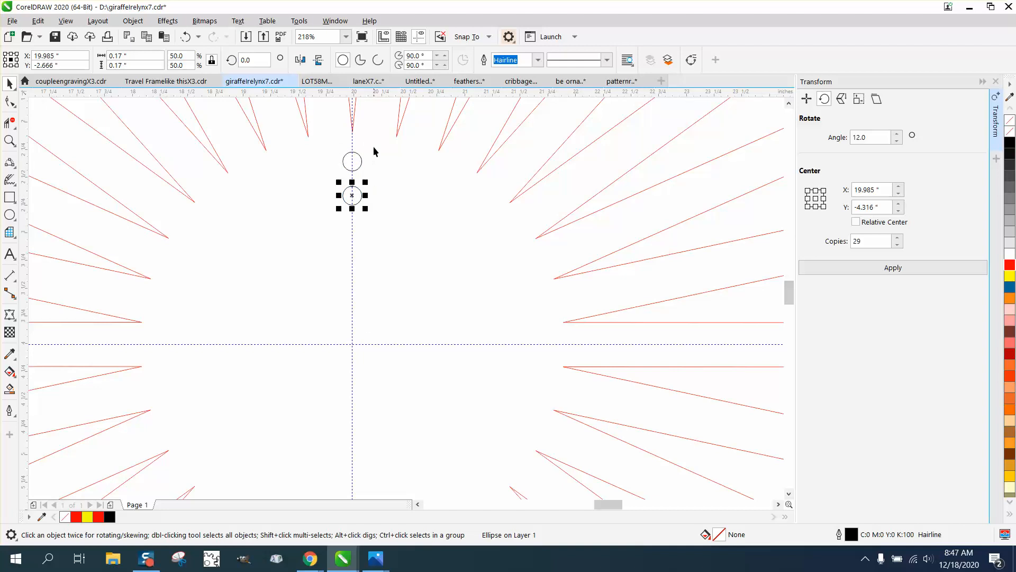
- Undo the accidental move of the large outer circle, and group the two small circles
{"action": "left_click_drag", "start_coordinate": [374, 145], "coordinate": [374, 189]}
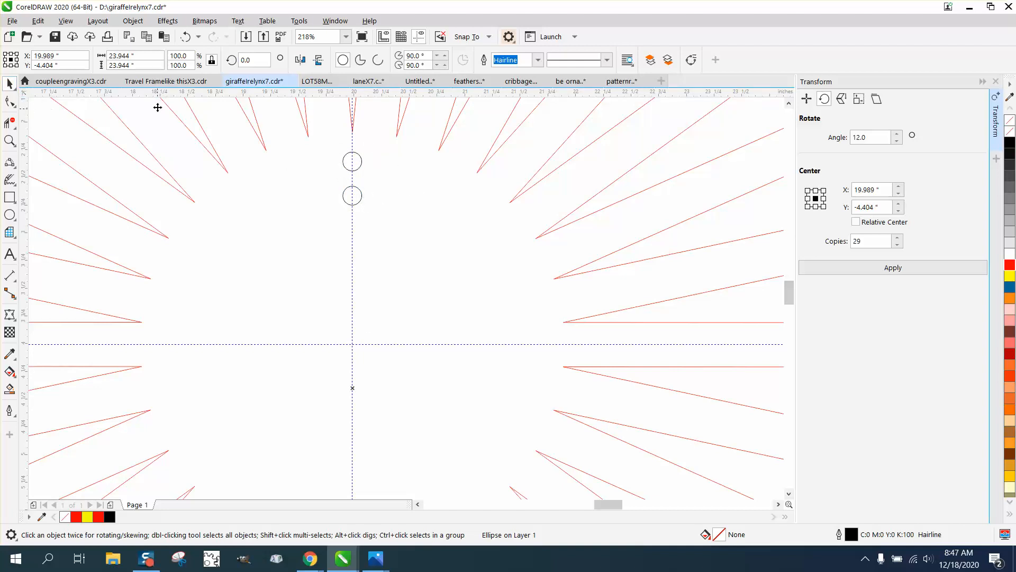
{"action": "left_click", "coordinate": [185, 36]}
{"action": "scroll", "coordinate": [395, 168], "scroll_direction": "down", "scroll_amount": 4}
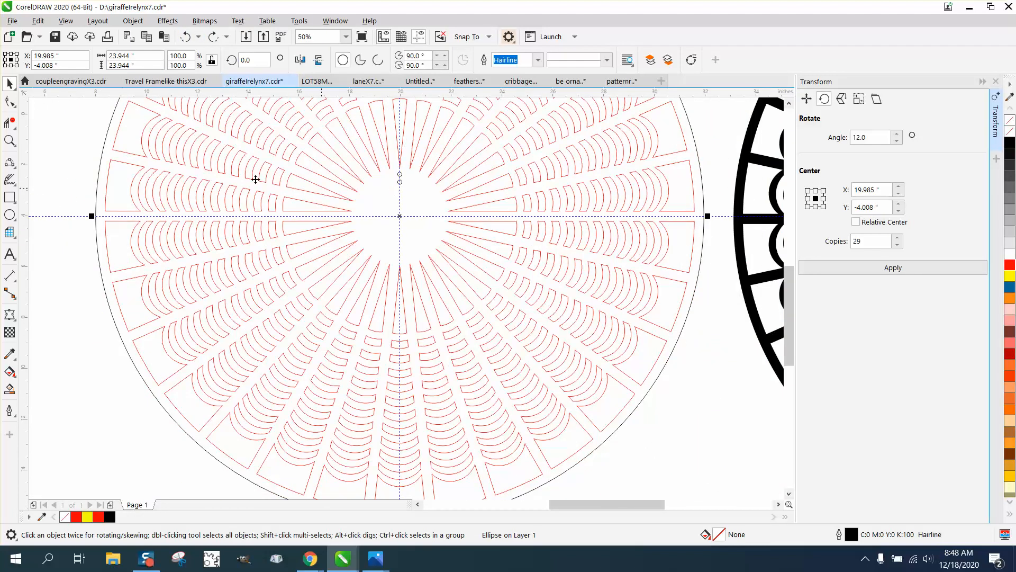
{"action": "left_click_drag", "start_coordinate": [88, 153], "coordinate": [261, 192]}
{"action": "left_click_drag", "start_coordinate": [407, 188], "coordinate": [408, 189]}
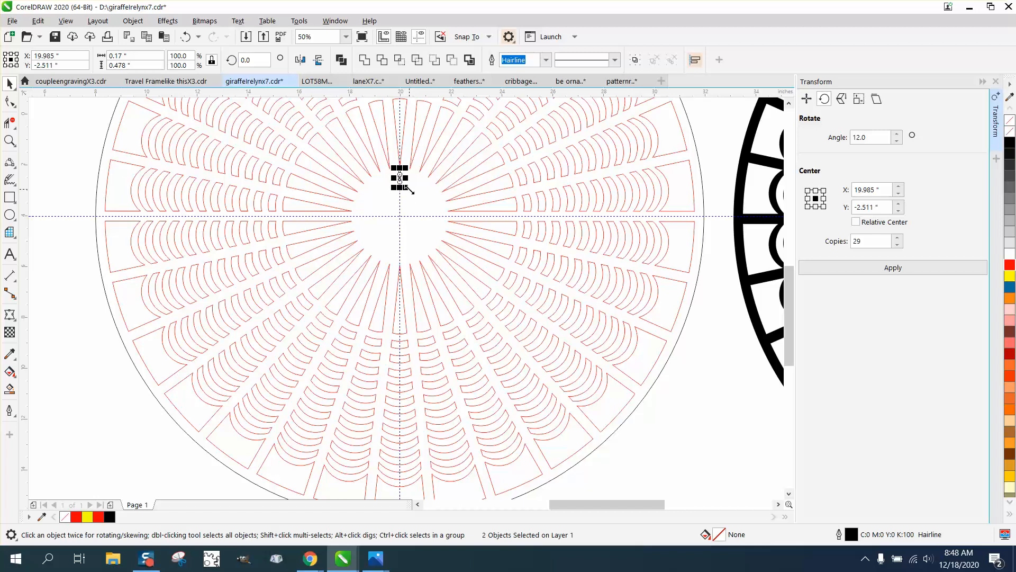
{"action": "key", "text": "ctrl+g"}
- Set the grouped small circles' rotation centre at the guideline intersection, rotate 29 copies at 12° around it, and inspect the double ring
{"action": "left_click", "coordinate": [401, 178]}
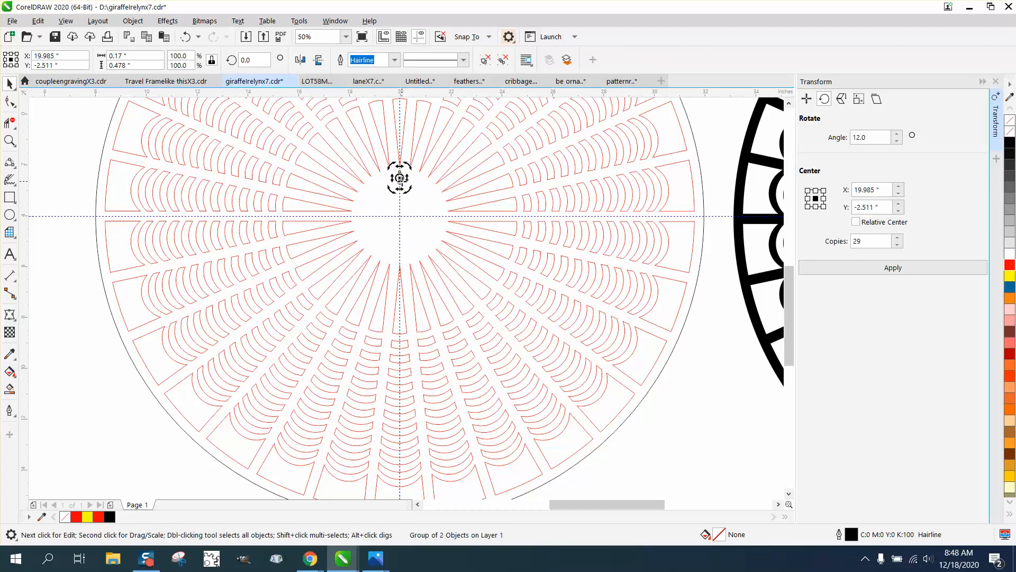
{"action": "left_click", "coordinate": [410, 193]}
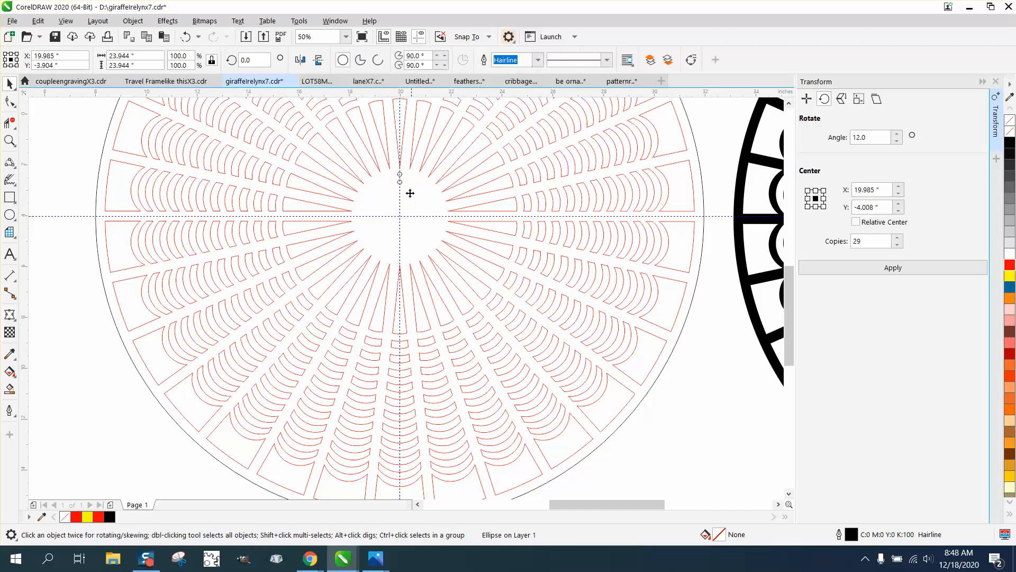
{"action": "left_click", "coordinate": [401, 182]}
{"action": "left_click", "coordinate": [401, 182]}
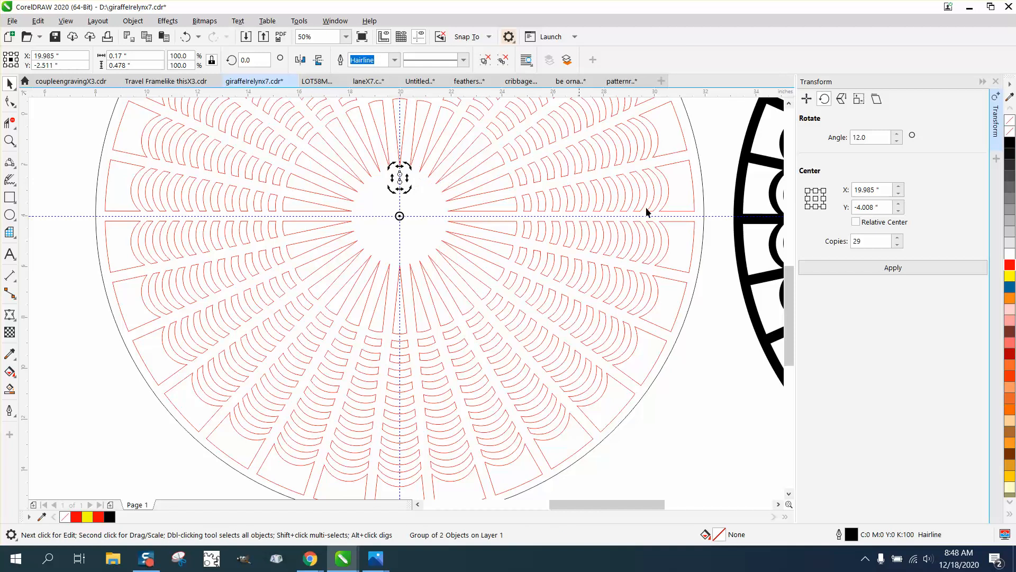
{"action": "left_click", "coordinate": [891, 269]}
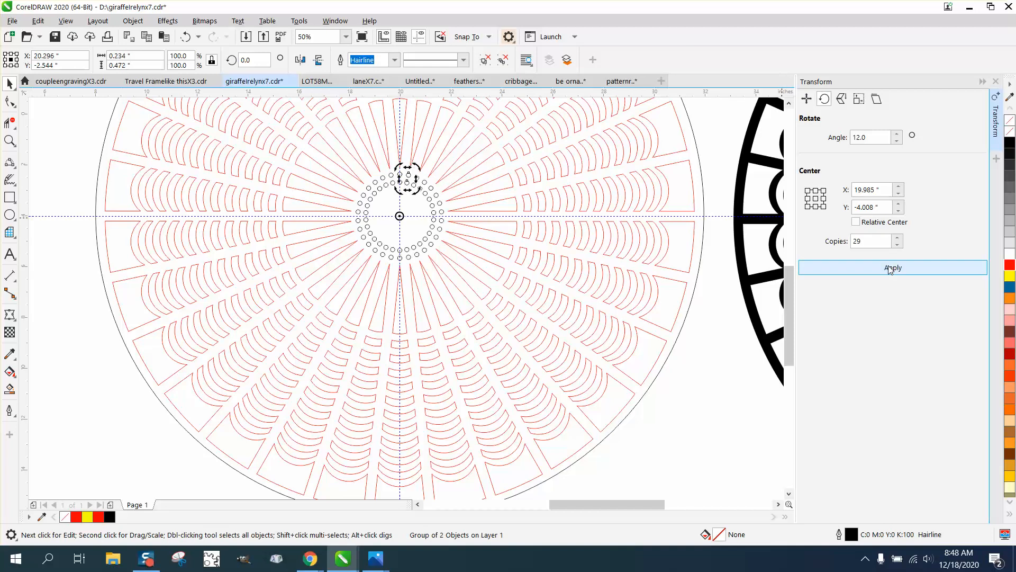
{"action": "left_click", "coordinate": [10, 147]}
{"action": "left_click_drag", "start_coordinate": [336, 159], "coordinate": [495, 277]}
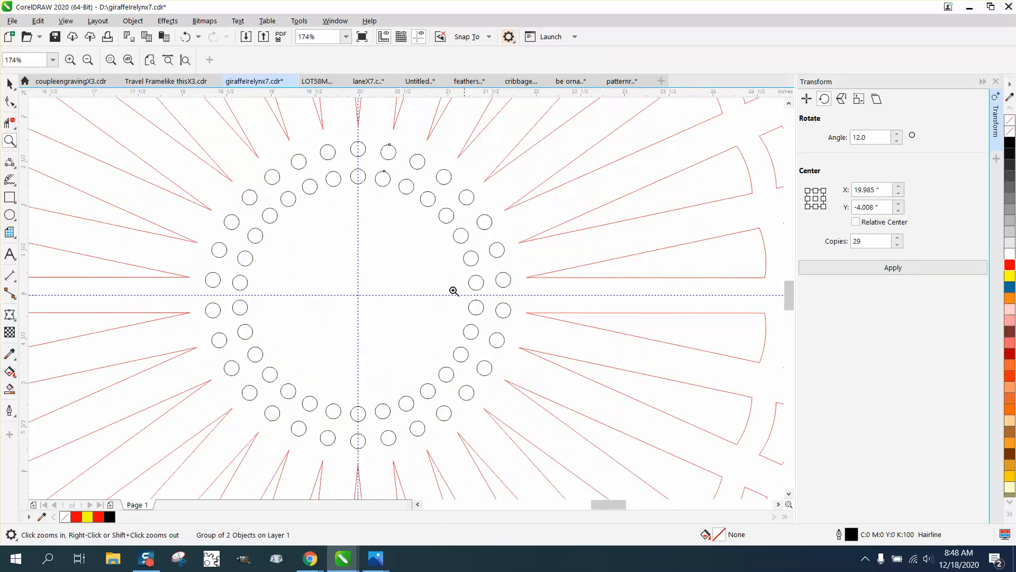
- Smart-fill the region between the large outer circle, the wedges and the small circles with black and no outline, and inspect the centre
{"action": "scroll", "coordinate": [293, 367], "scroll_direction": "down", "scroll_amount": 7}
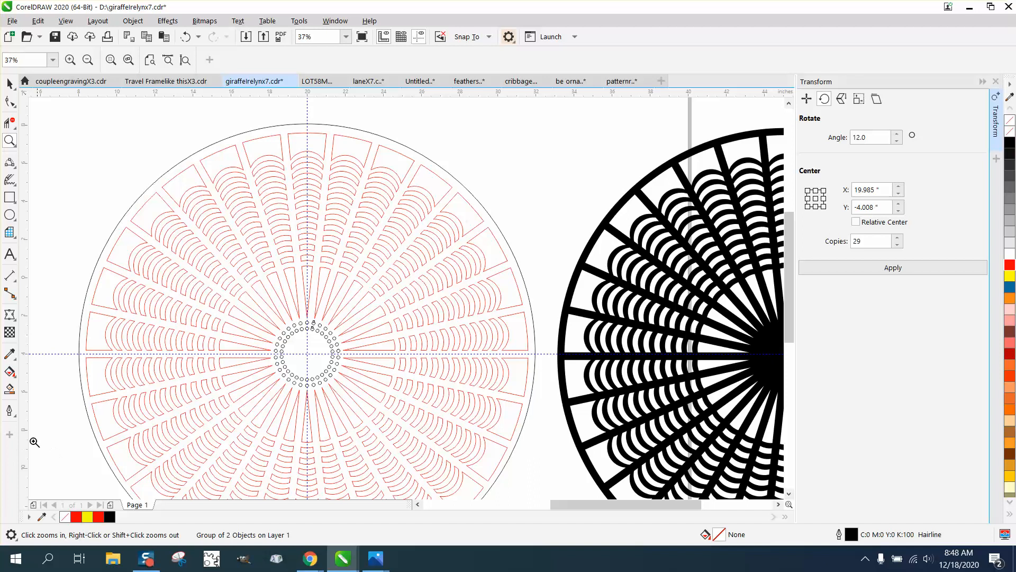
{"action": "left_click", "coordinate": [10, 390]}
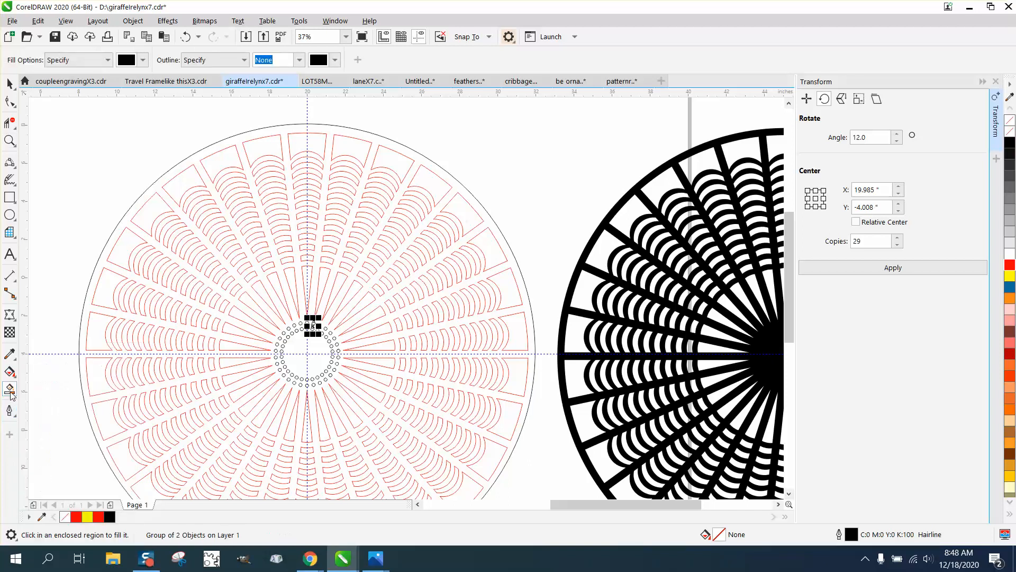
{"action": "left_click", "coordinate": [84, 374]}
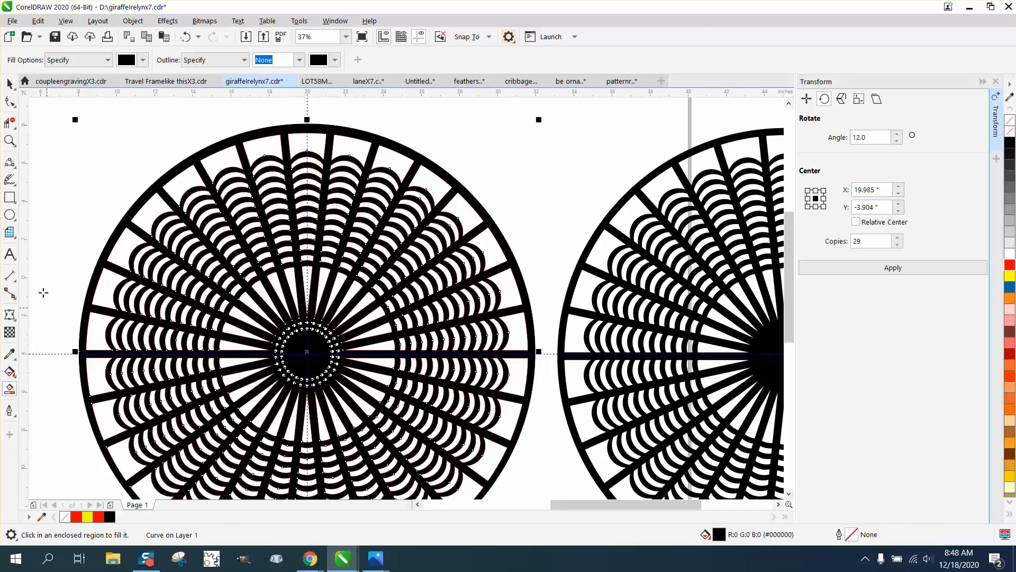
{"action": "left_click", "coordinate": [10, 140]}
{"action": "left_click_drag", "start_coordinate": [234, 307], "coordinate": [408, 397]}
{"action": "right_click", "coordinate": [408, 397]}
{"action": "right_click", "coordinate": [376, 384]}
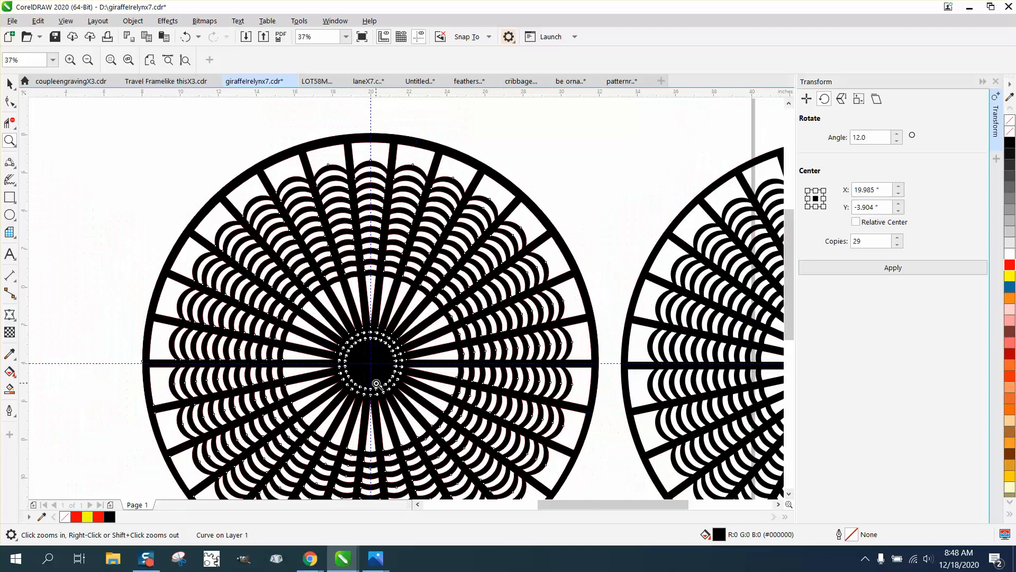